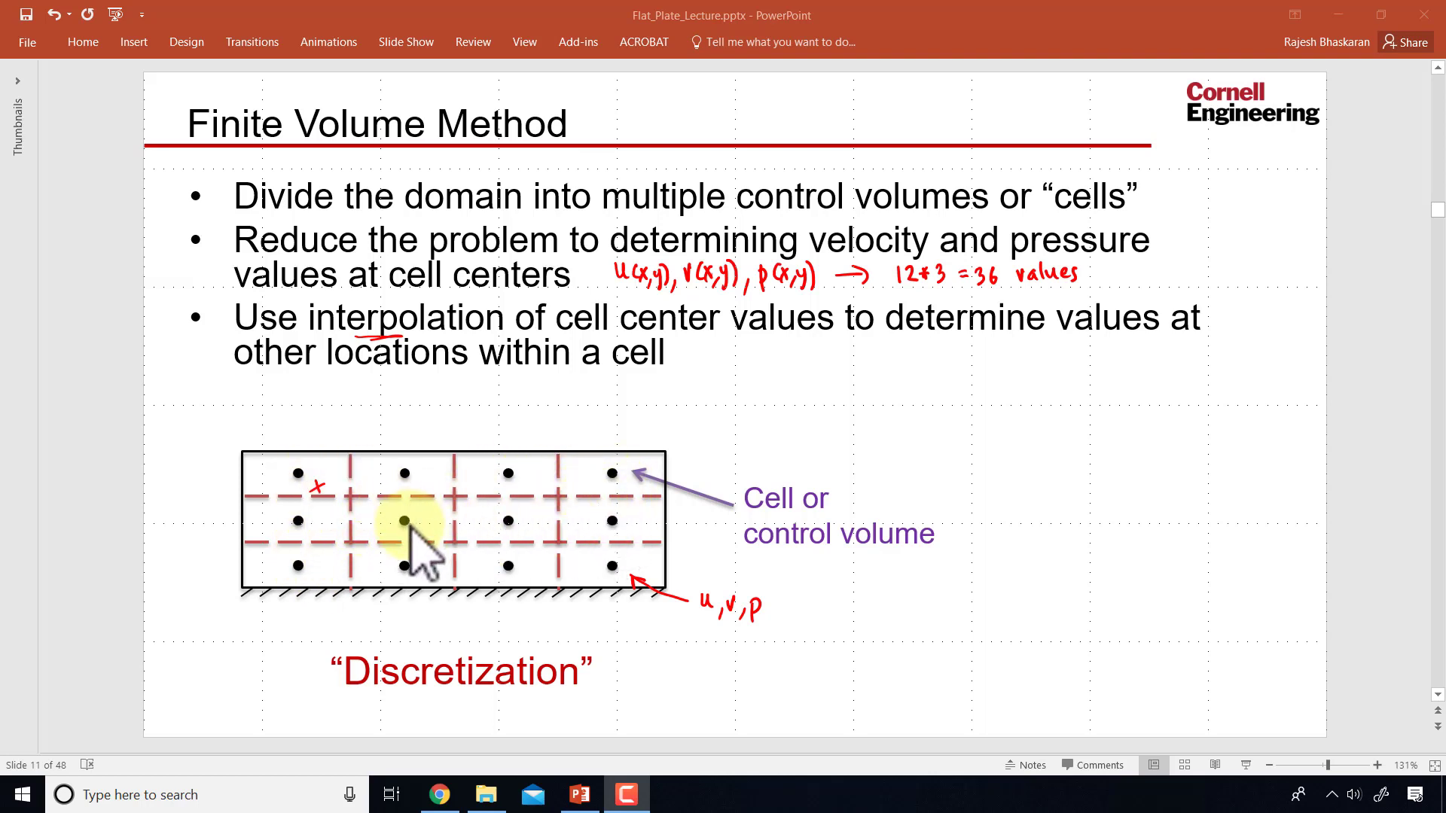
Scroll back to the CFD Blackbox slide, then switch to the ANSYS Workbench window.
{"action": "scroll", "coordinate": [411, 525], "scroll_direction": "up", "scroll_amount": 1}
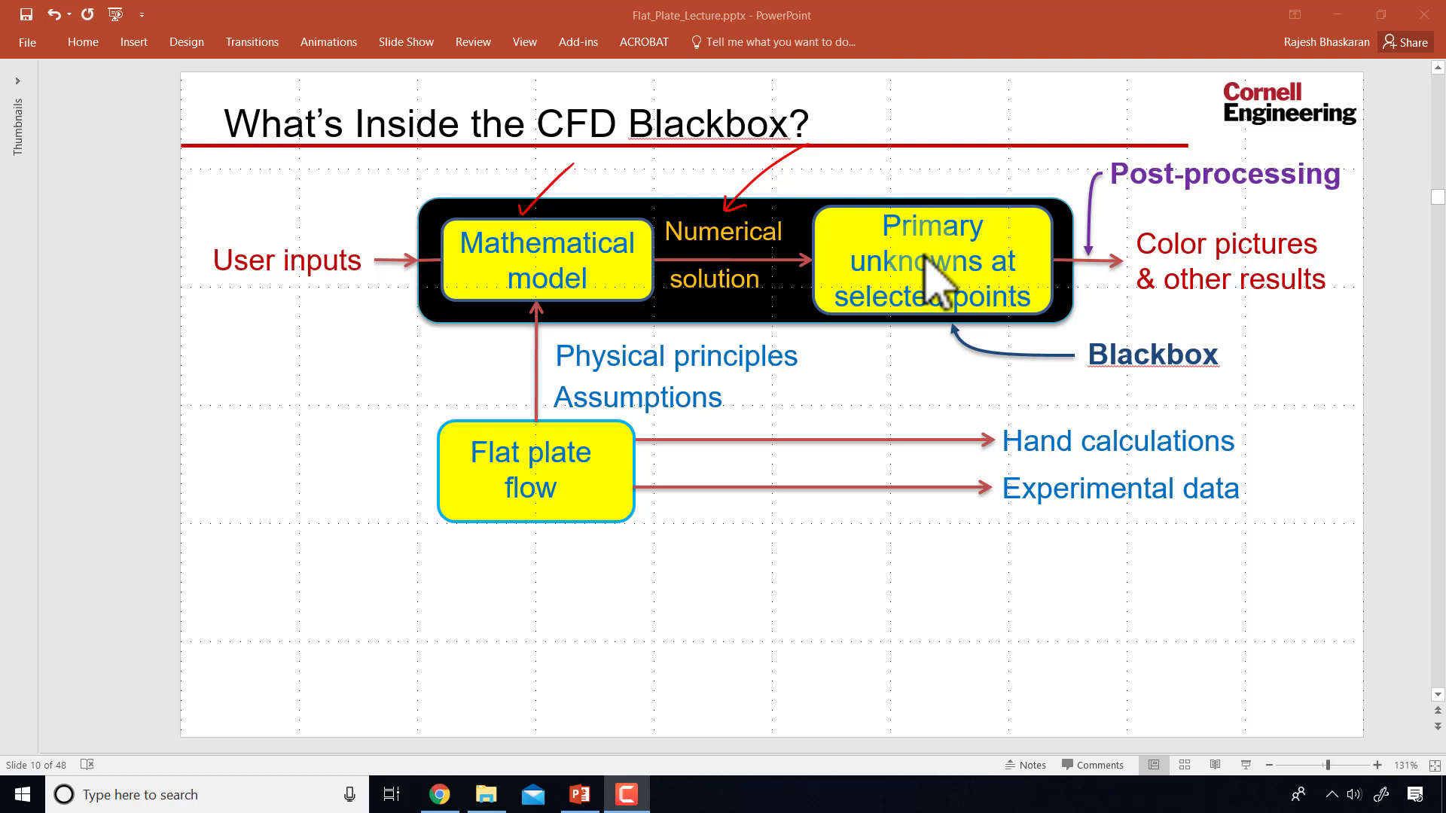
{"action": "key", "text": "alt+Tab"}
Open the Flat_Plate Mesh cell for editing, launching ANSYS Meshing.
{"action": "left_click", "coordinate": [900, 316]}
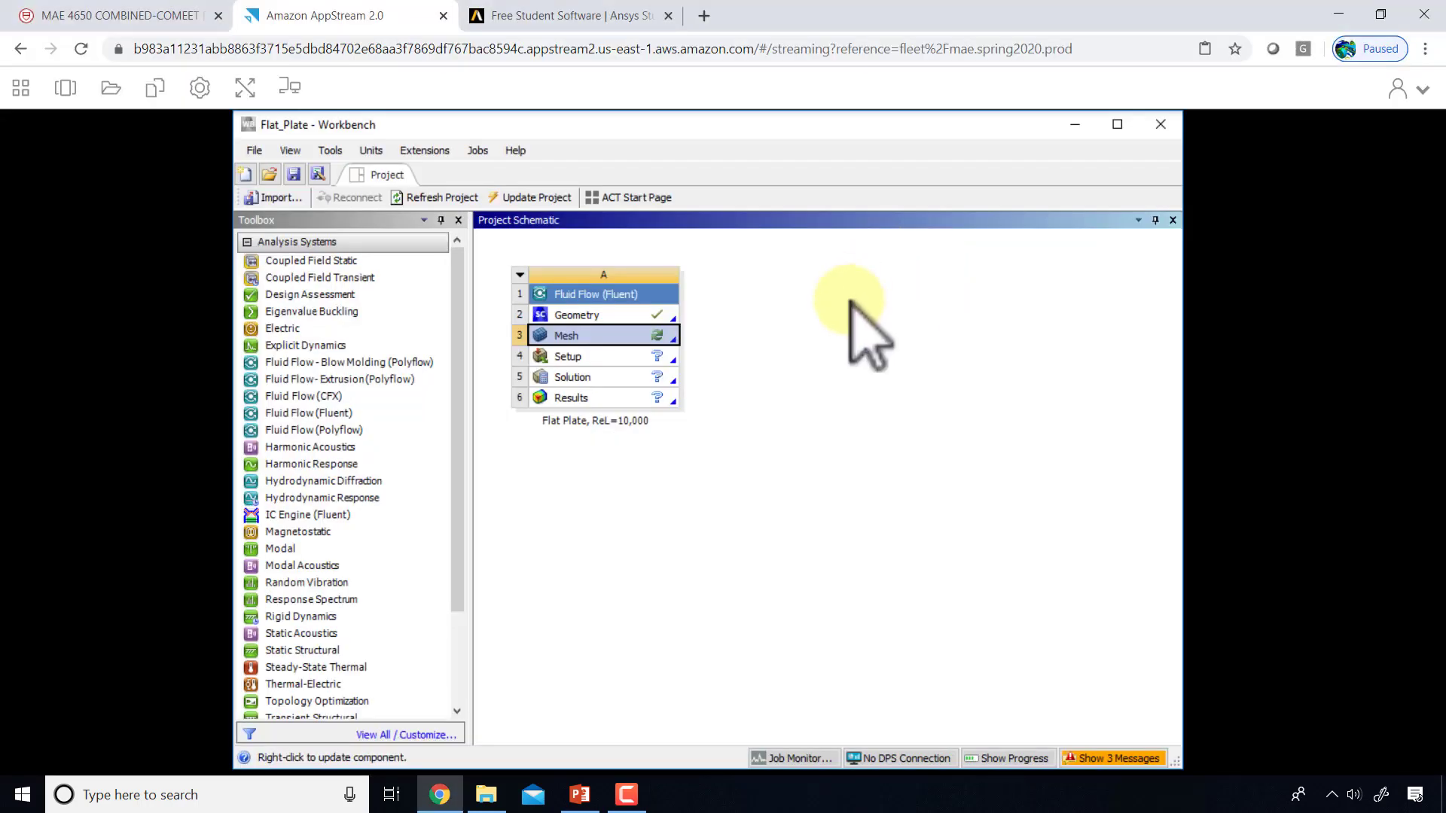
{"action": "right_click", "coordinate": [607, 343]}
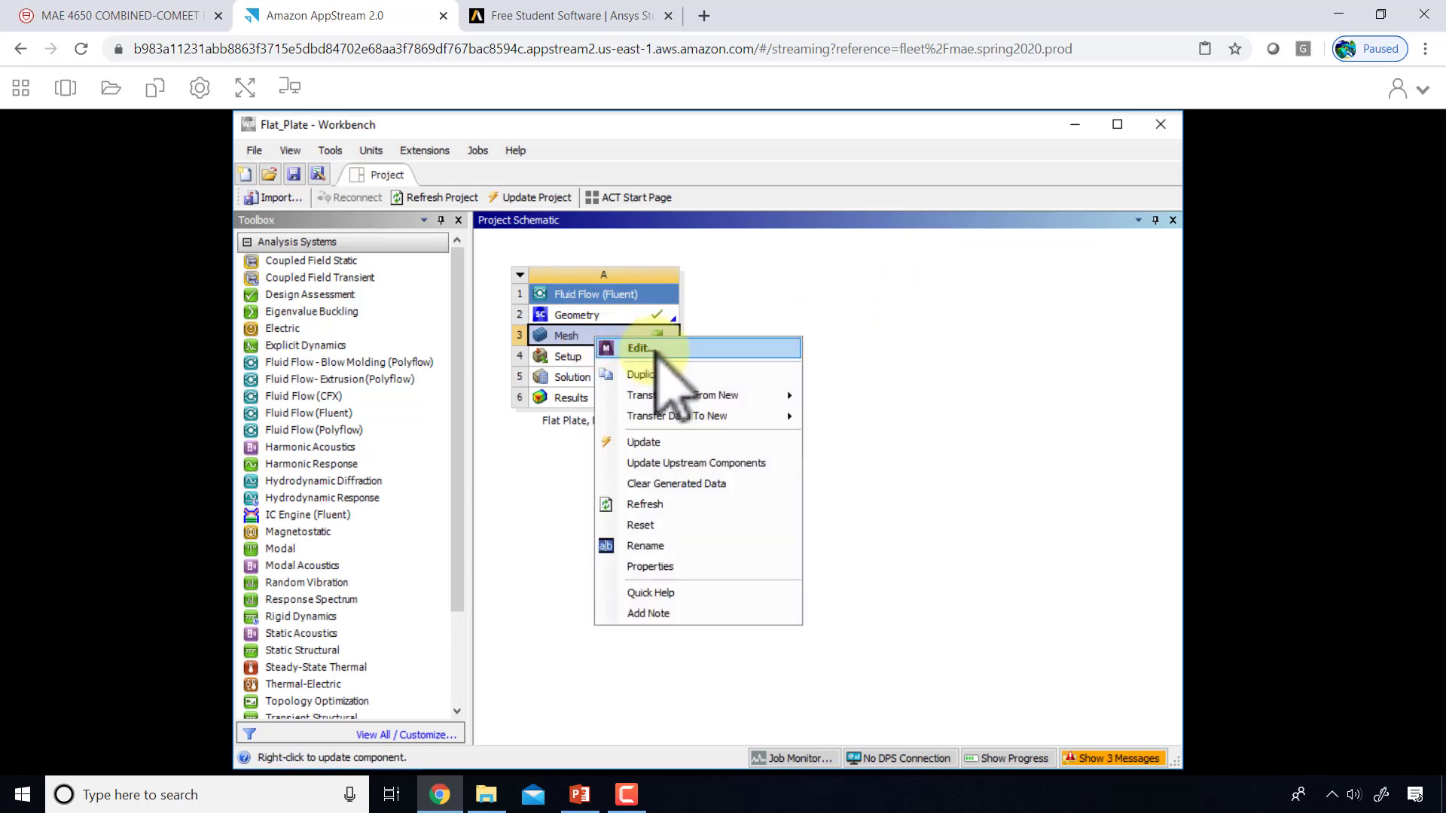
{"action": "left_click", "coordinate": [640, 348]}
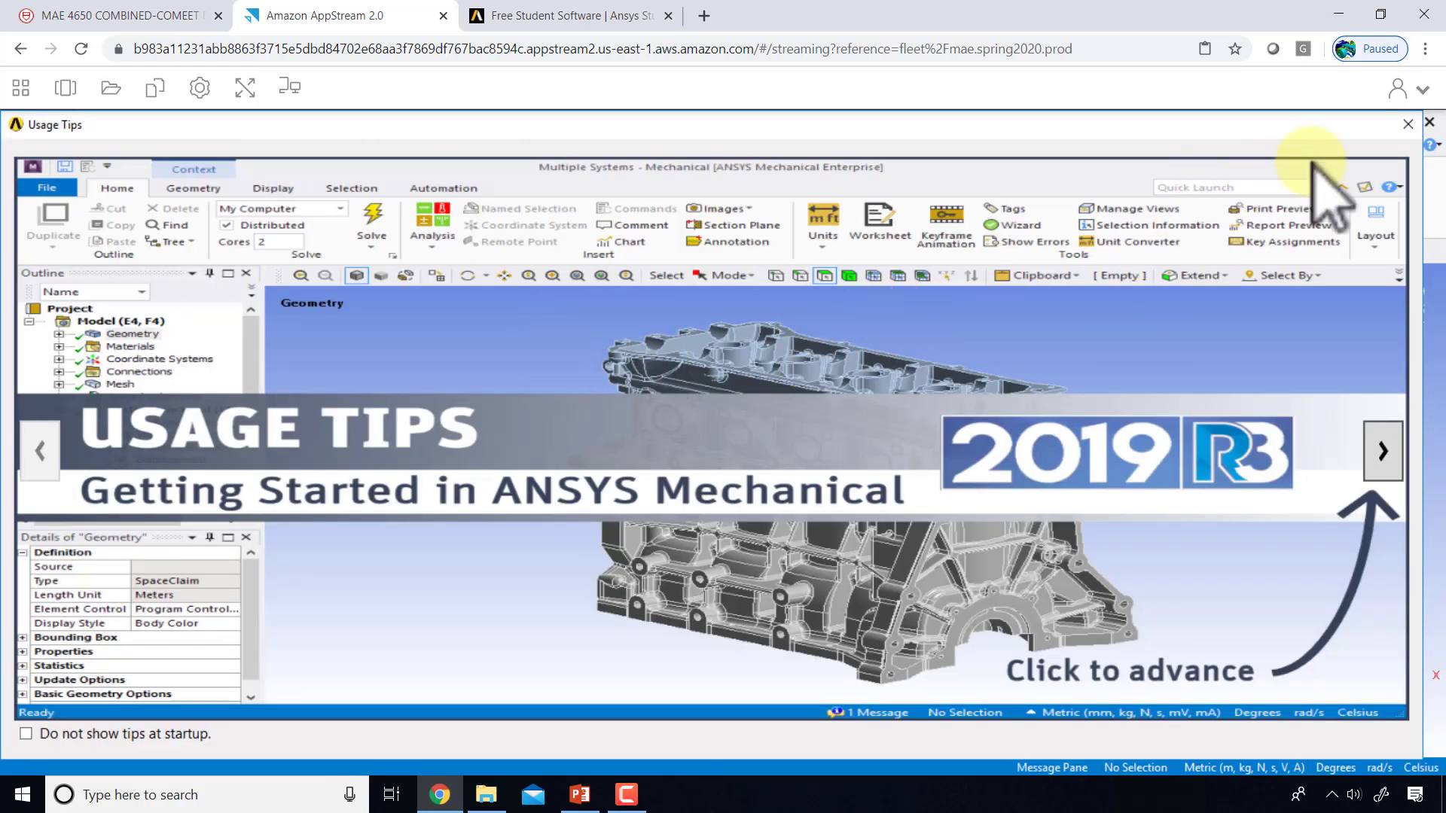
Close the Usage Tips window and expand Geometry to show the FFF\Surface body.
{"action": "left_click", "coordinate": [1408, 123]}
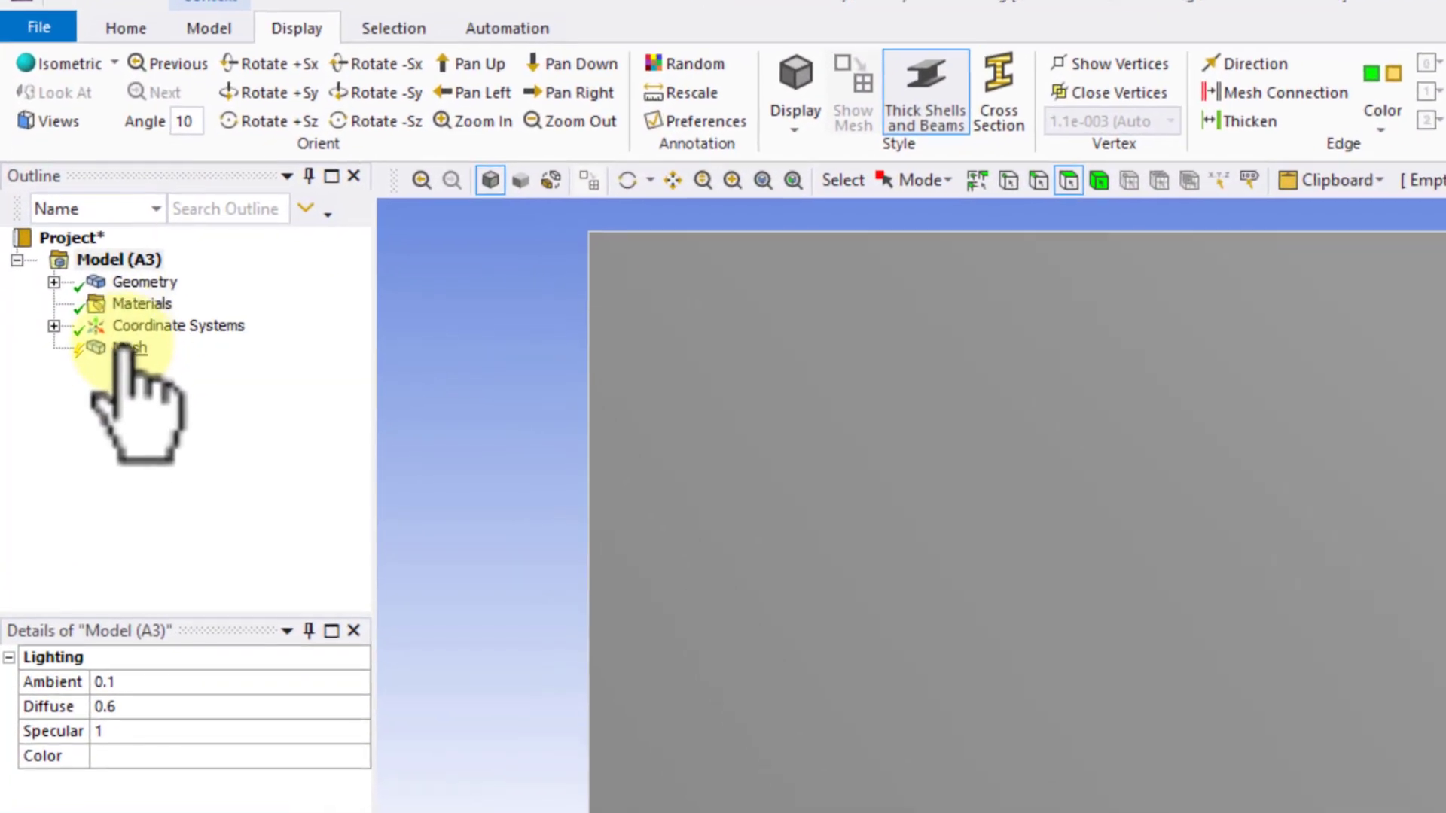
{"action": "left_click", "coordinate": [56, 278]}
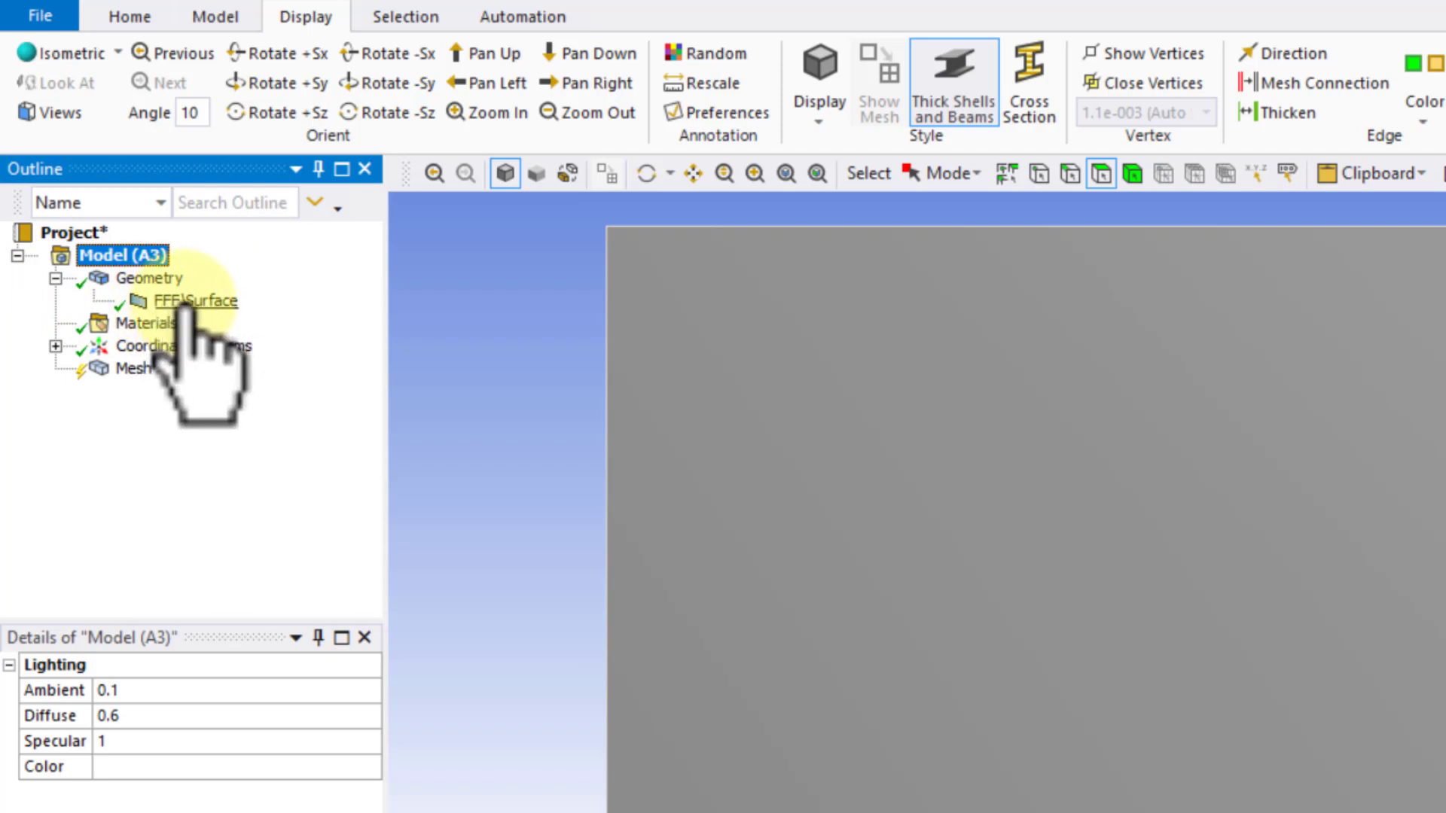
Select Mesh and run Update to produce a coarse quadrilateral grid on the plate.
{"action": "left_click", "coordinate": [134, 369]}
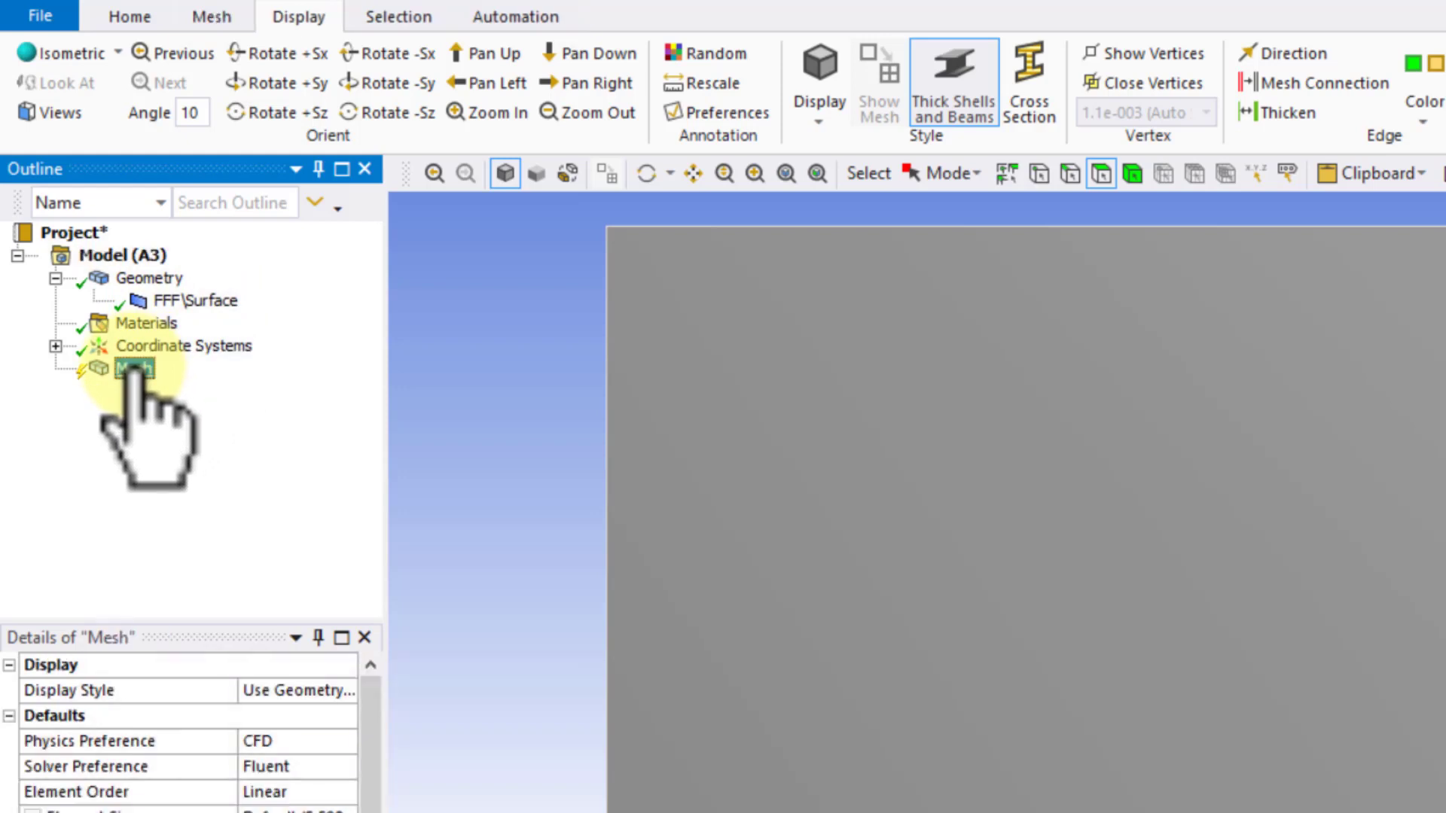
{"action": "left_click", "coordinate": [208, 16]}
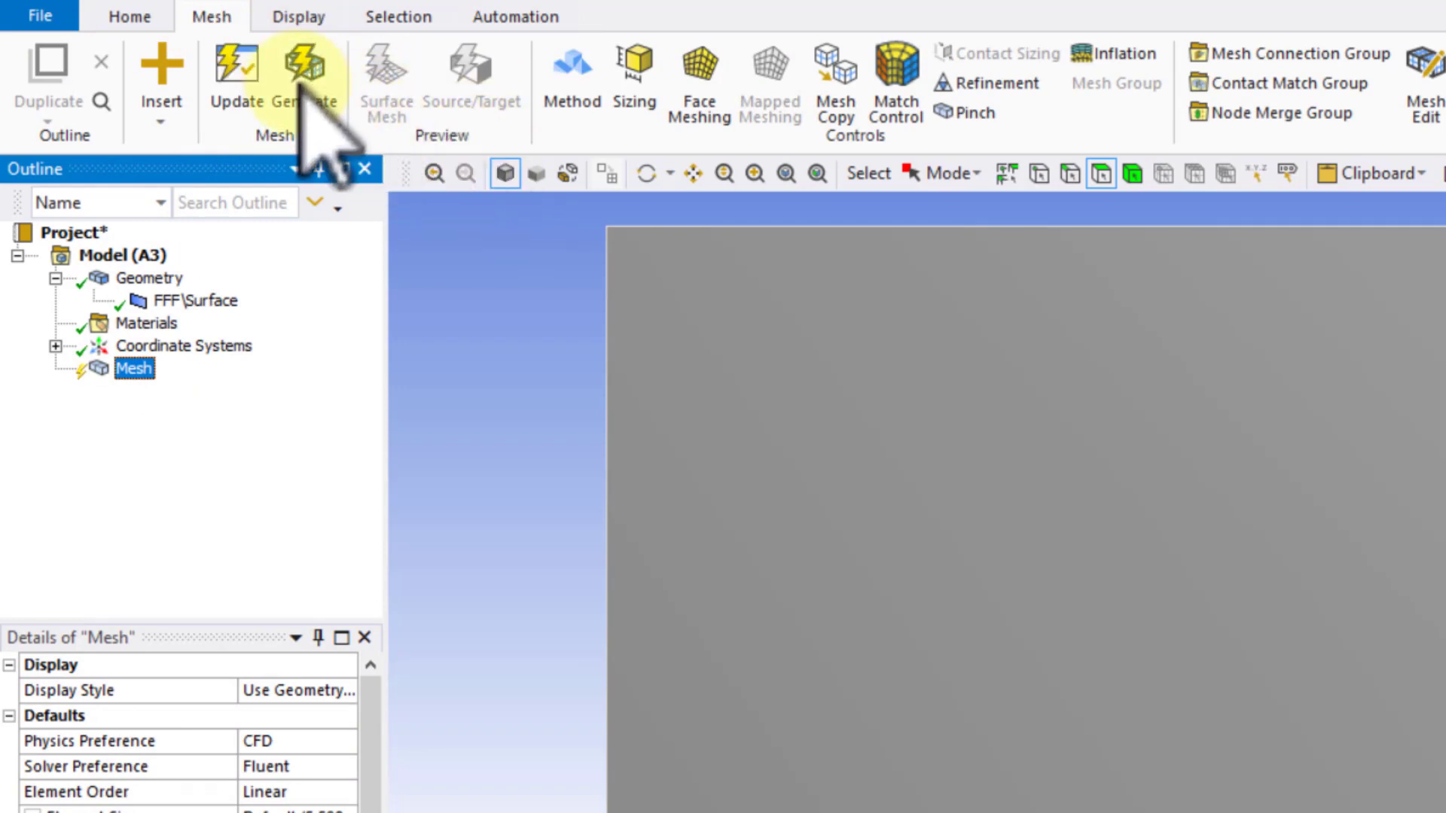
{"action": "left_click", "coordinate": [235, 66]}
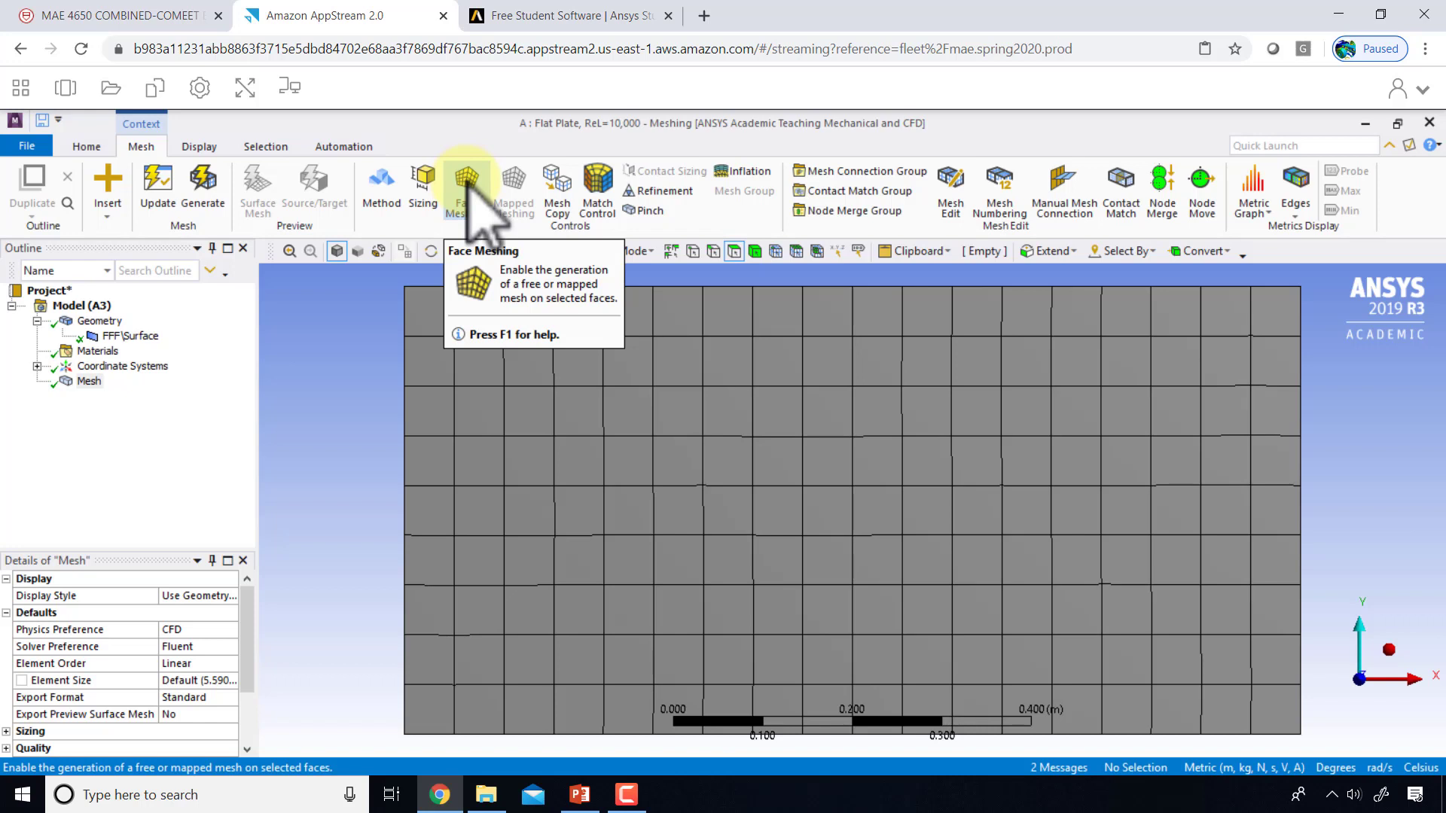
Apply a mapped quadrilateral Face Meshing control to the plate's face and regenerate the mesh.
{"action": "left_click", "coordinate": [471, 211]}
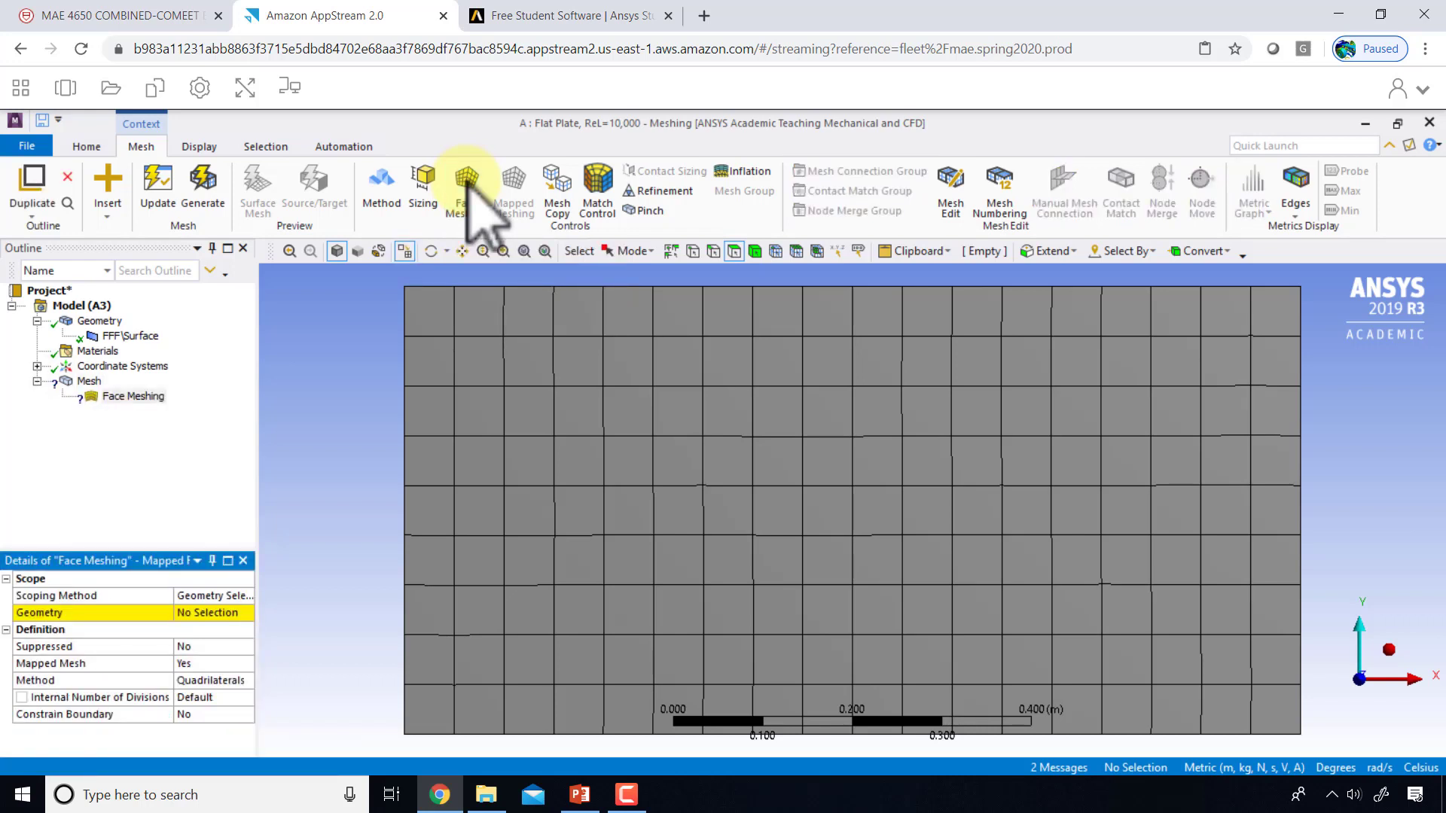
{"action": "left_click", "coordinate": [513, 503]}
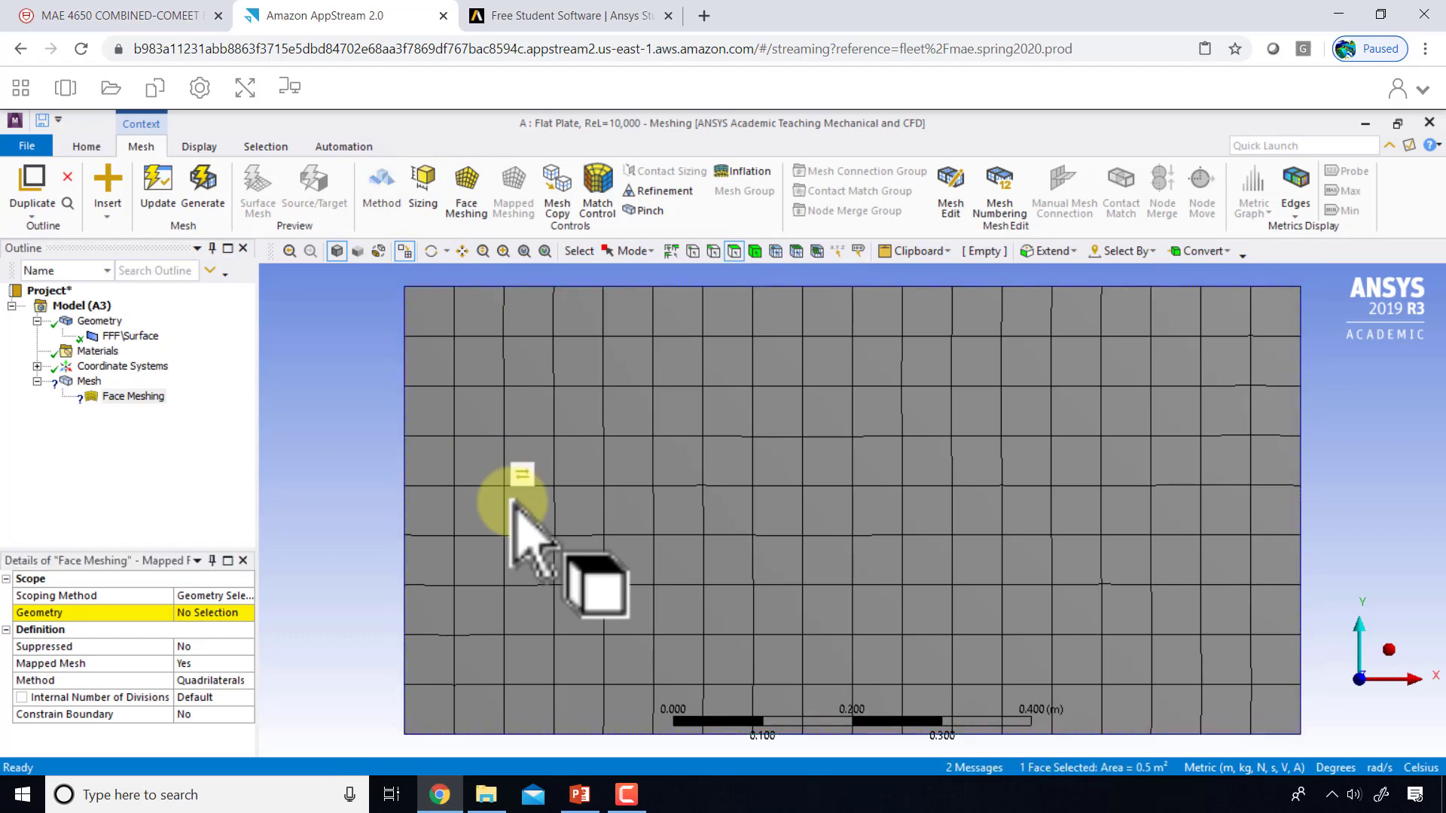
{"action": "left_click", "coordinate": [218, 612]}
{"action": "left_click", "coordinate": [198, 613]}
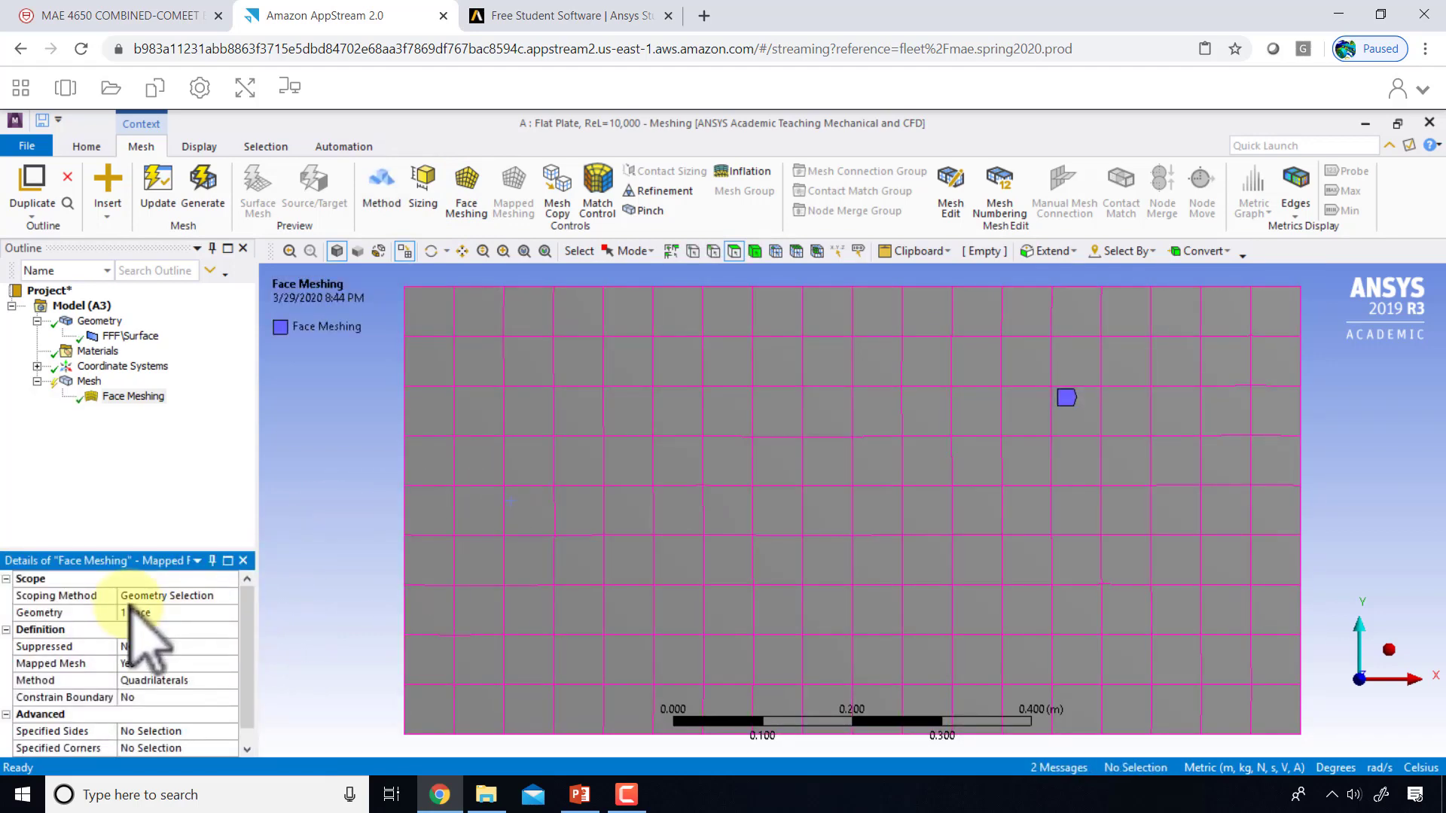
{"action": "left_click", "coordinate": [157, 198]}
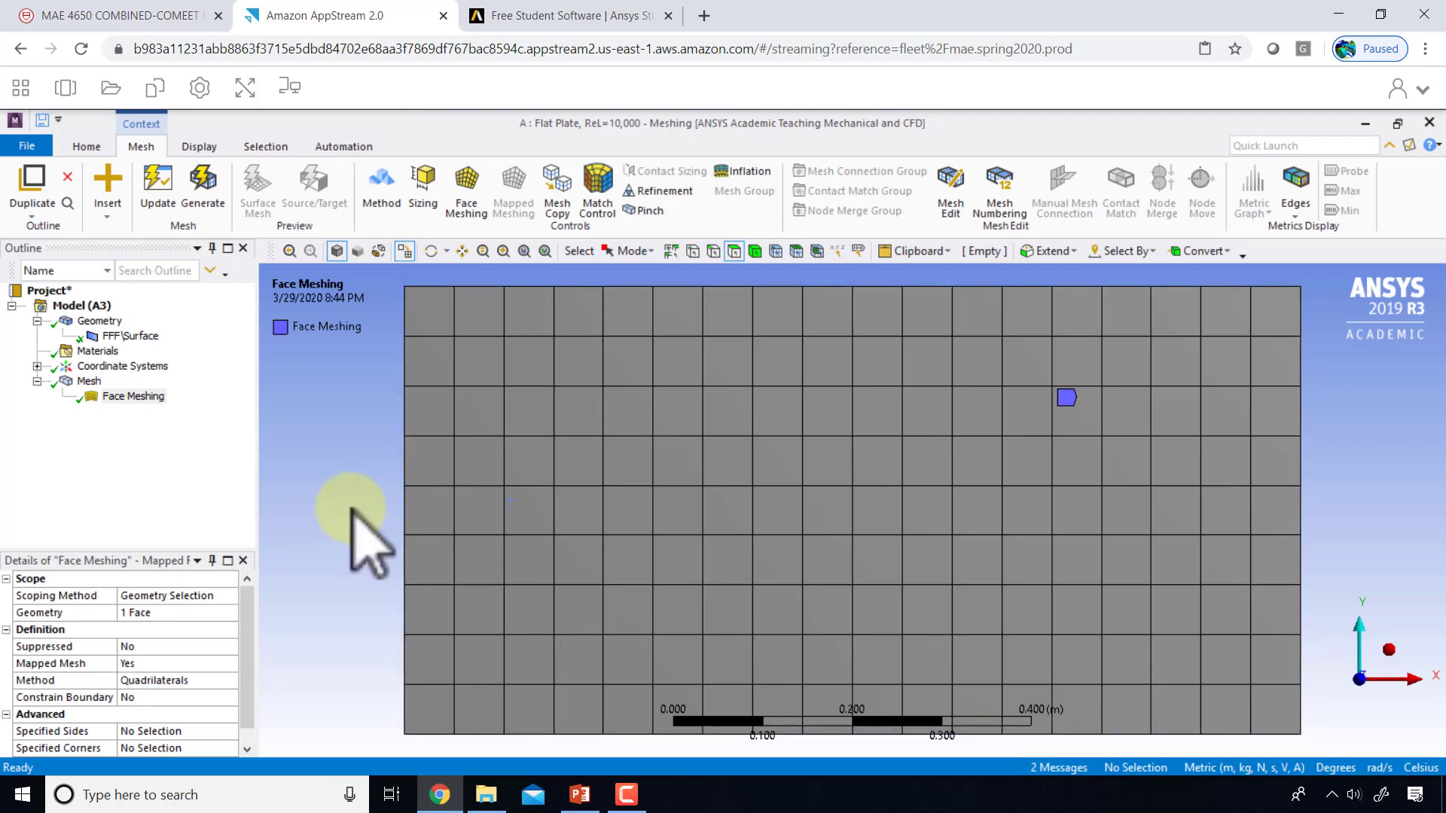
Turn off Show Mesh so the plain plate is visible.
{"action": "scroll", "coordinate": [351, 509], "scroll_direction": "down", "scroll_amount": 2}
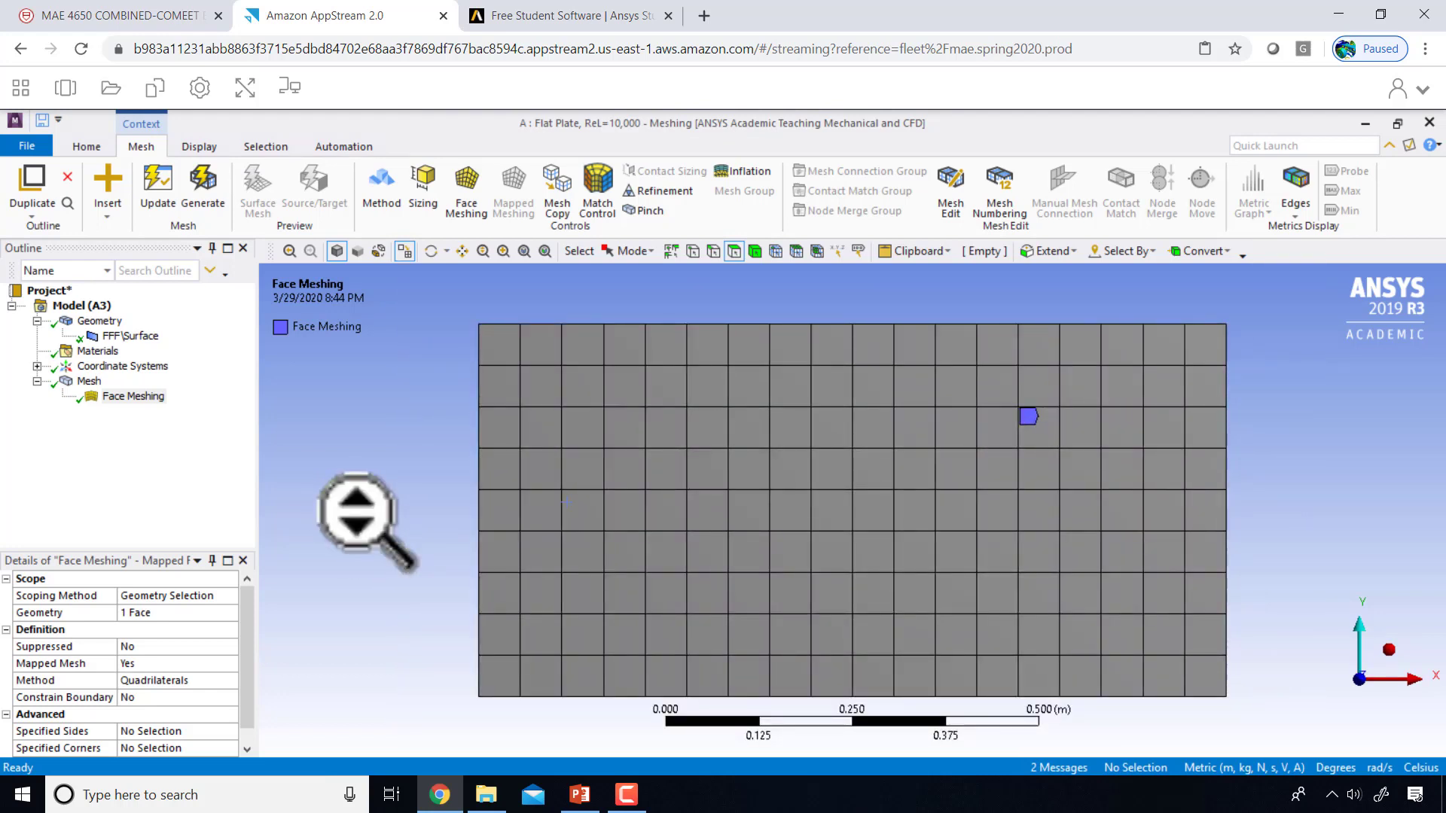
{"action": "left_click", "coordinate": [354, 511]}
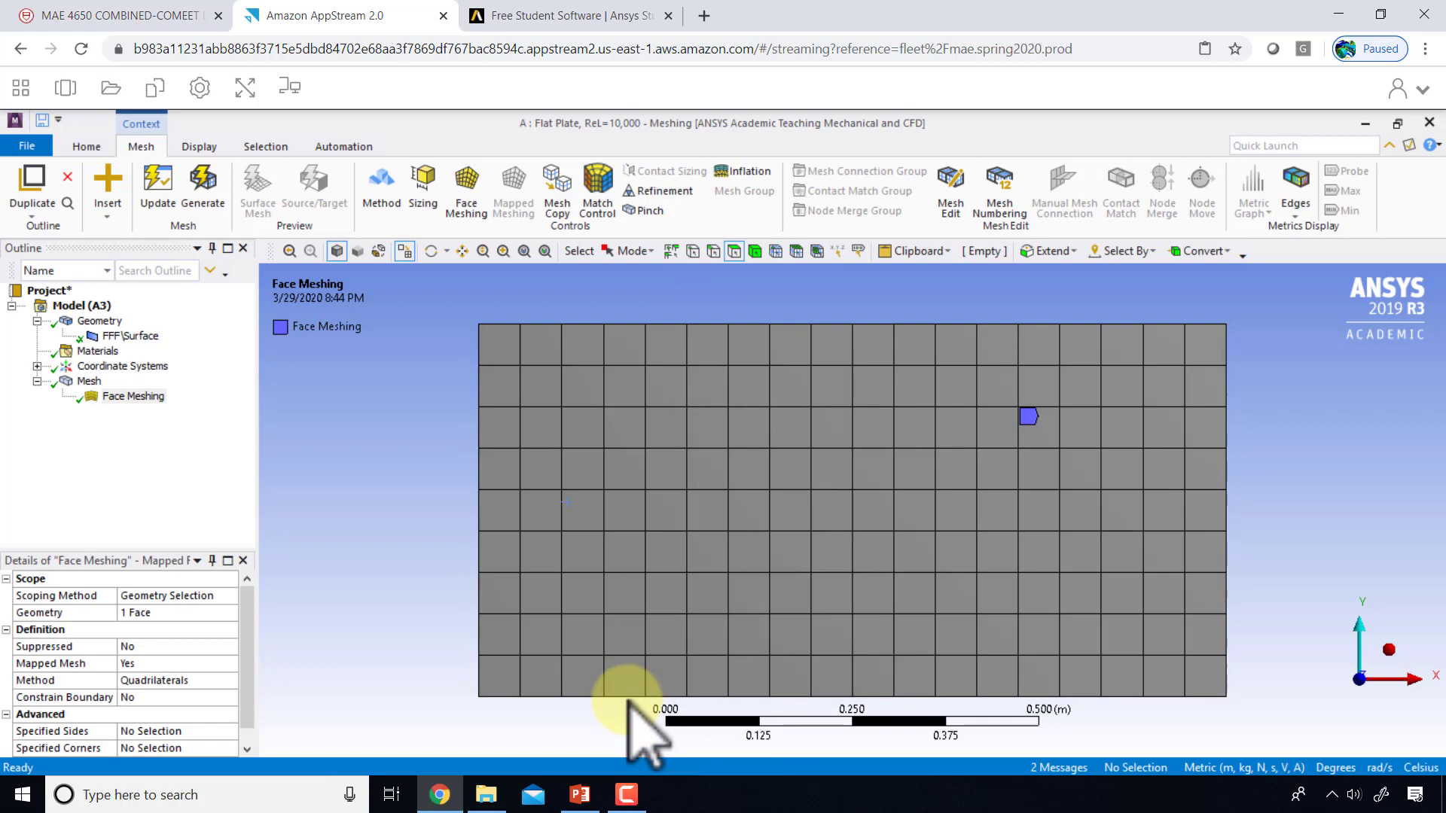
{"action": "left_click", "coordinate": [404, 251]}
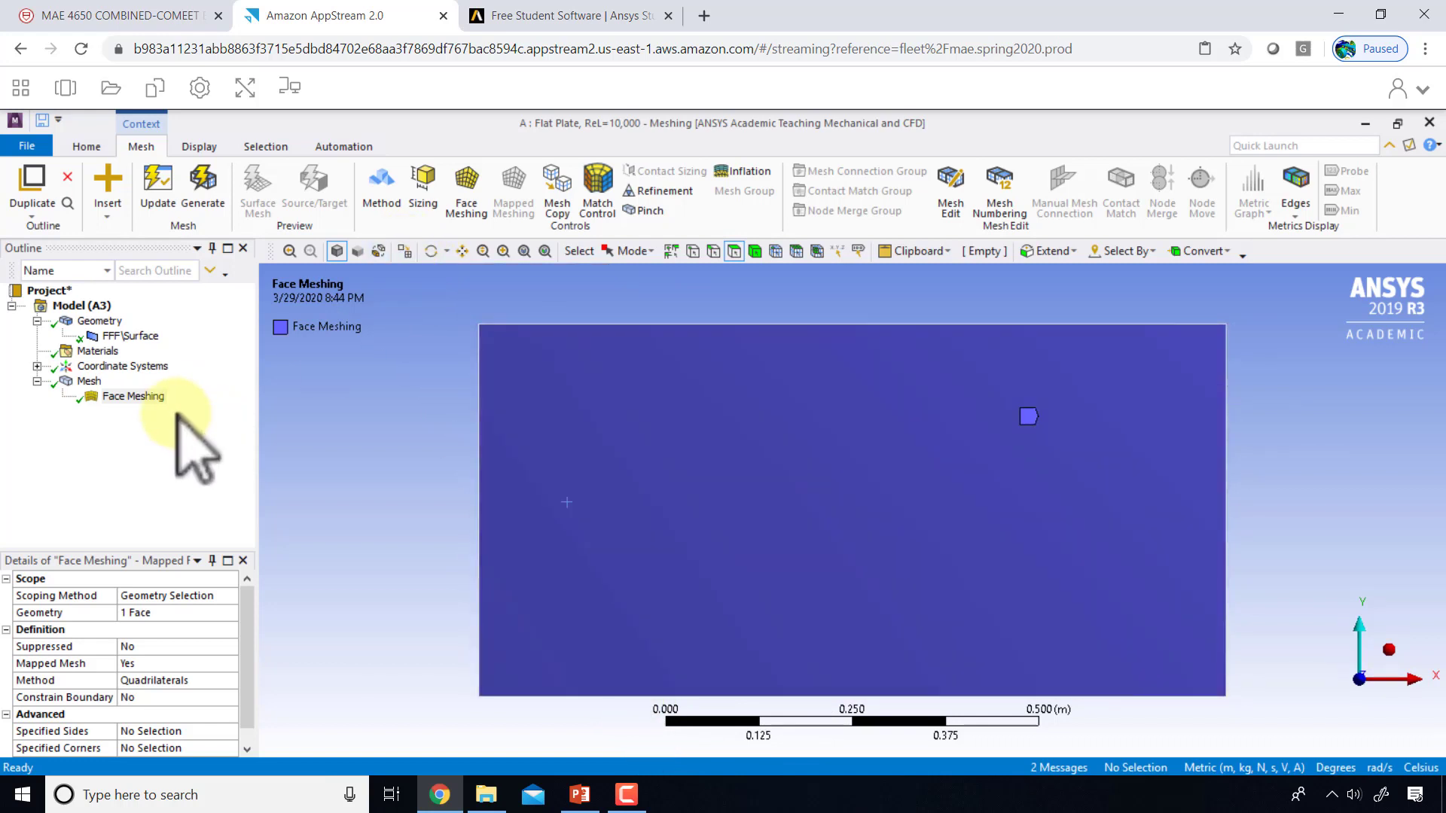
Switch to edge selection and pick the plate's top and bottom edges together.
{"action": "left_click", "coordinate": [99, 321]}
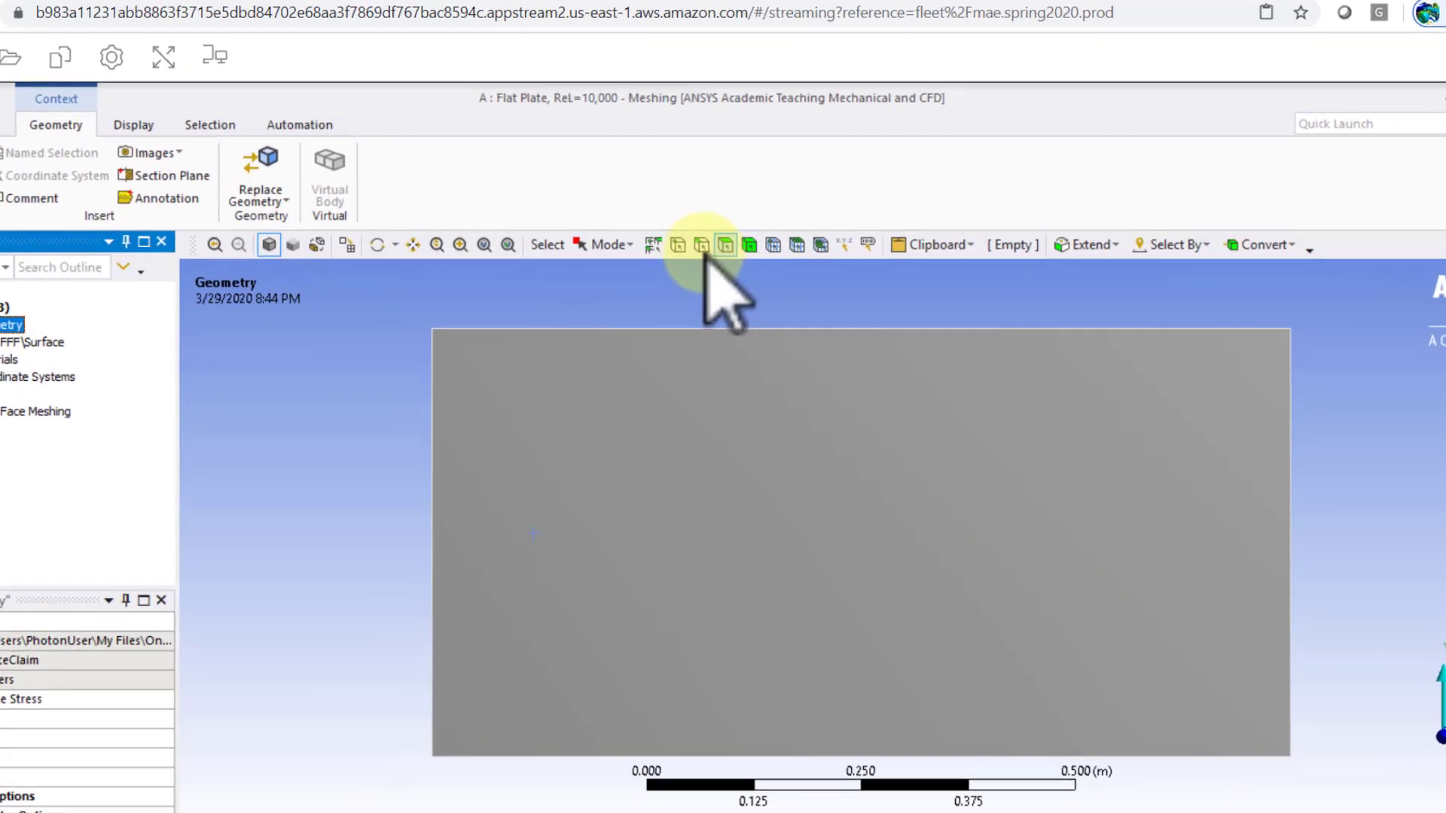
{"action": "left_click", "coordinate": [716, 250]}
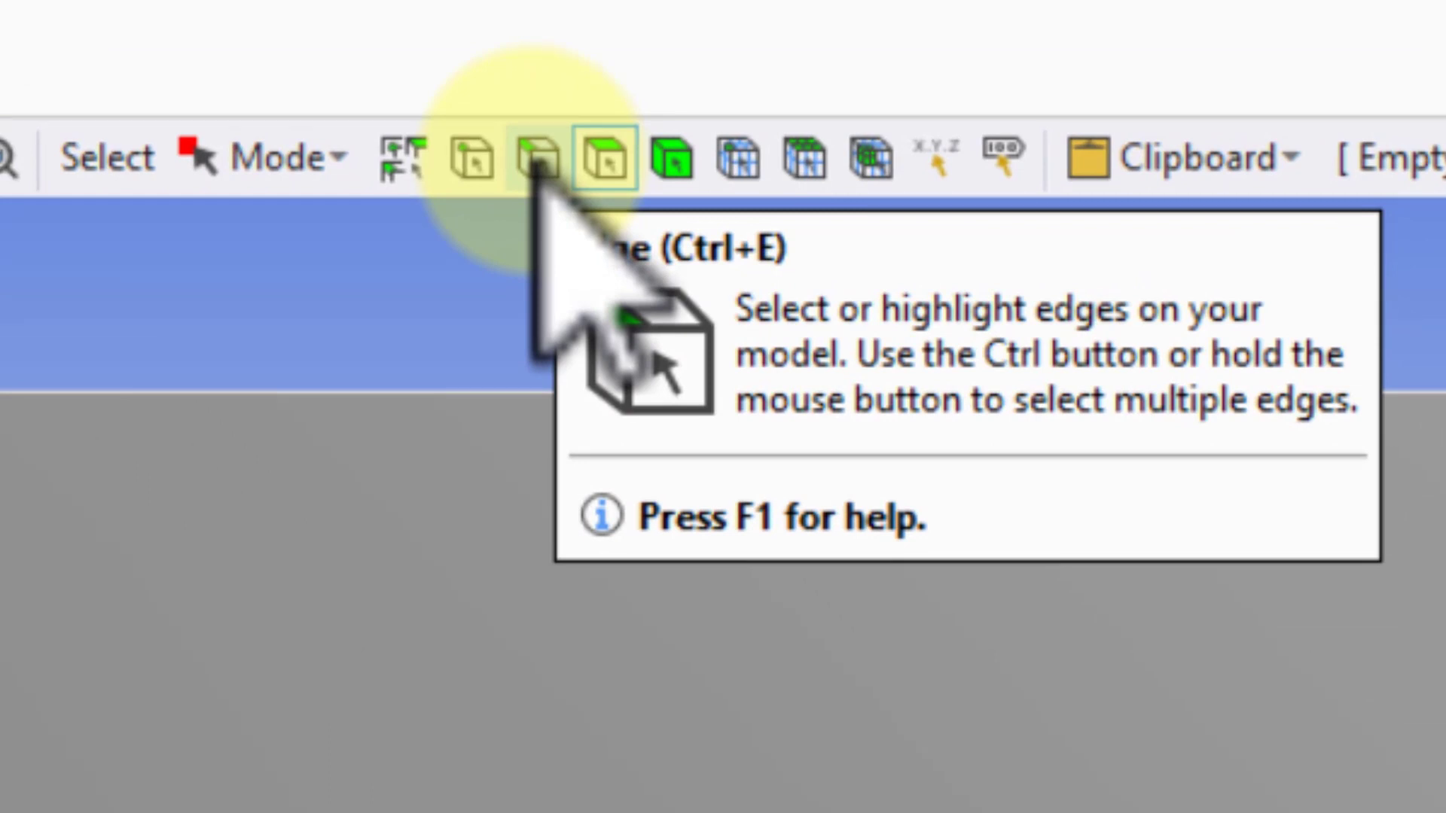
{"action": "left_click", "coordinate": [536, 170]}
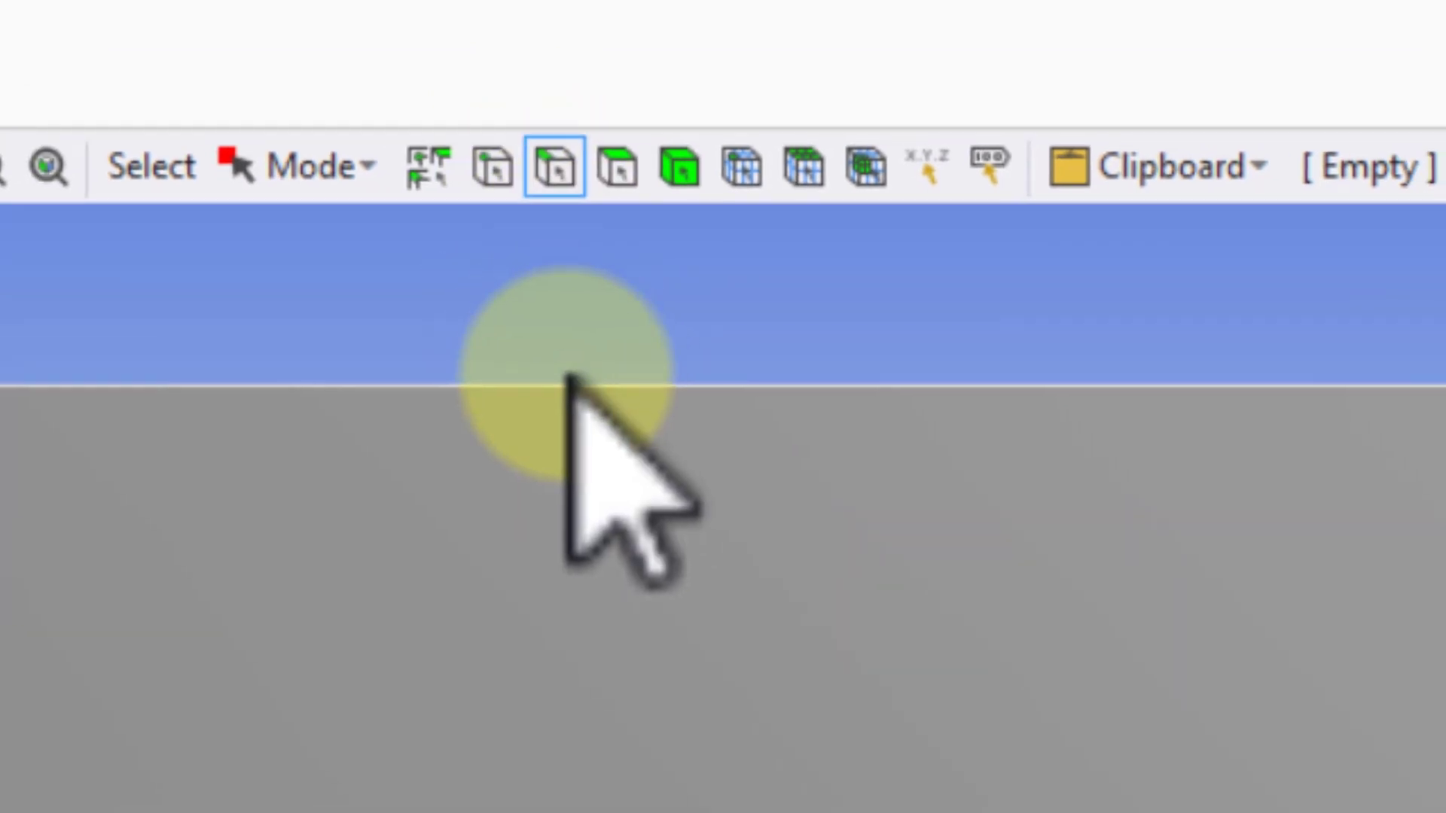
{"action": "left_click", "coordinate": [621, 360]}
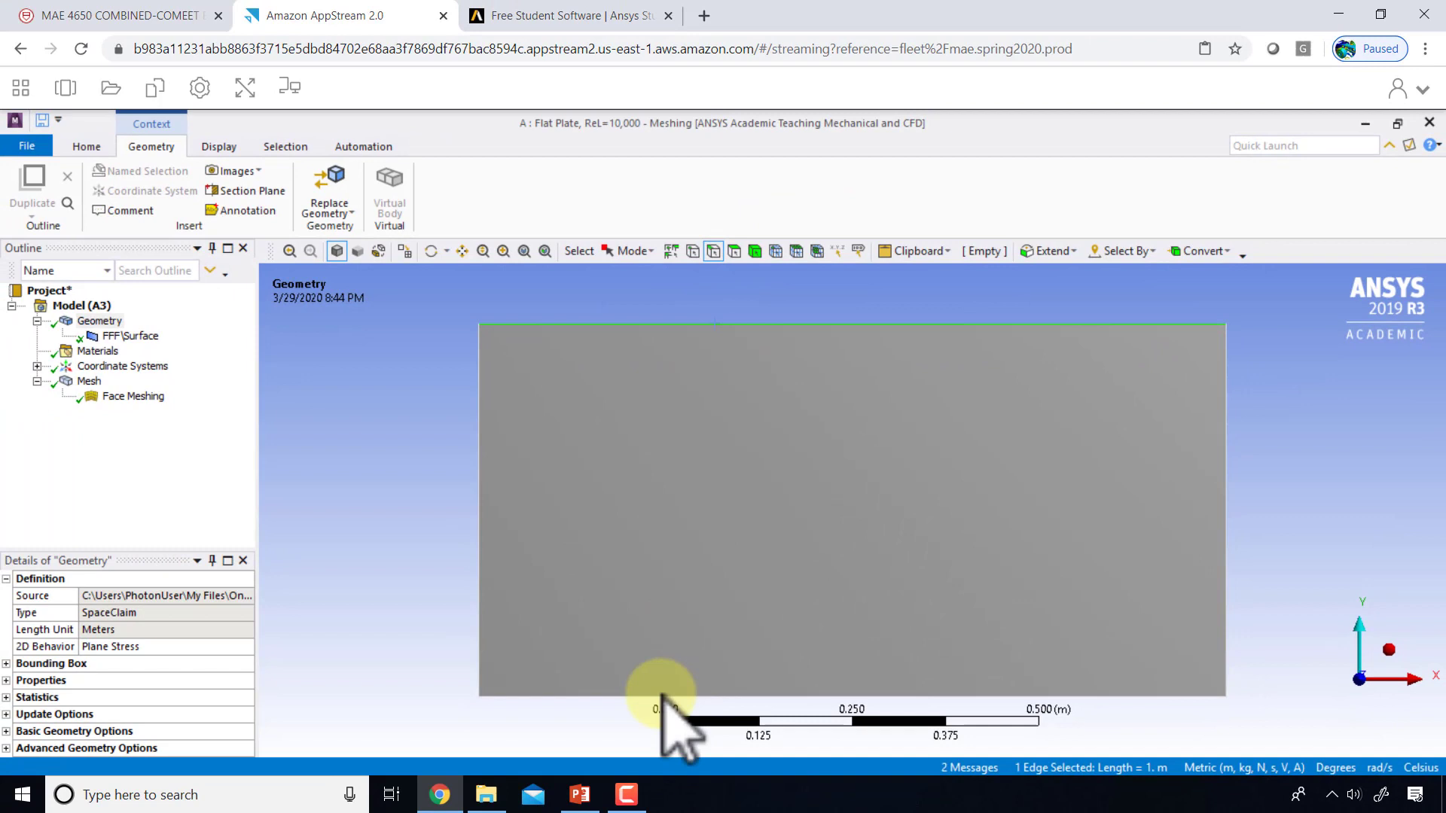
{"action": "left_click", "coordinate": [641, 696], "text": "ctrl"}
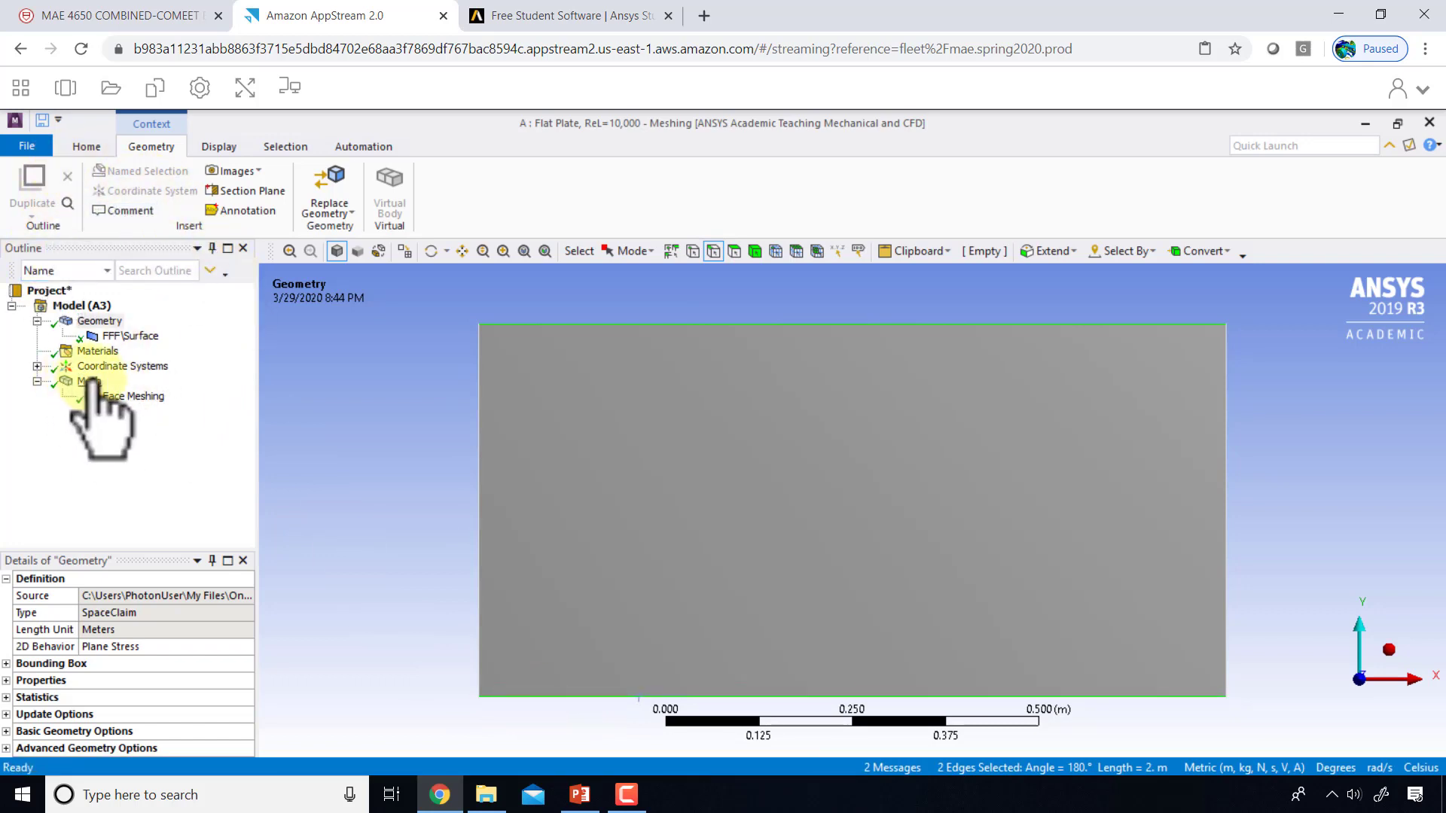
Add an Edge Sizing on the top and bottom edges with 50 divisions and Hard behavior.
{"action": "left_click", "coordinate": [88, 382]}
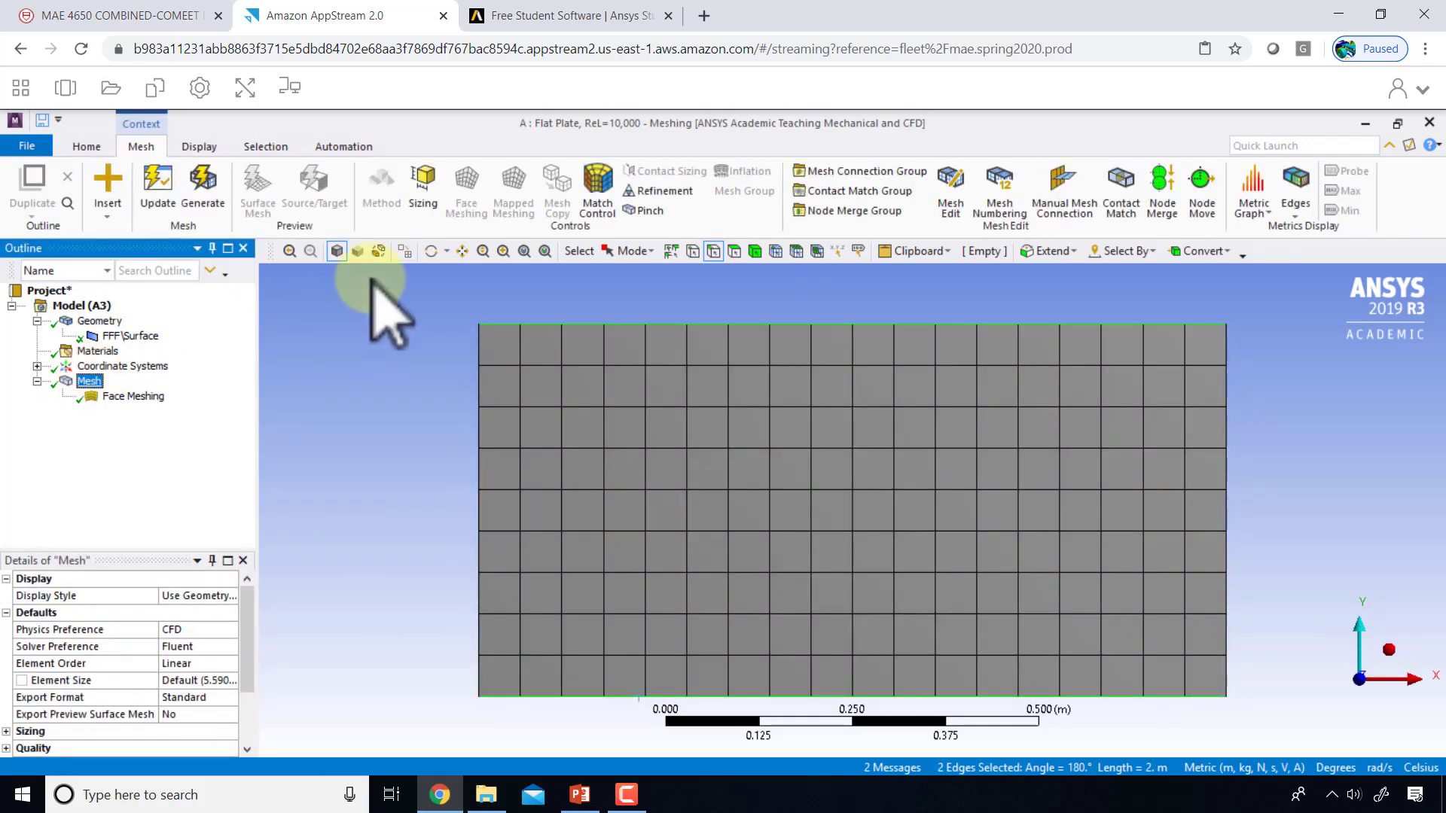
{"action": "left_click", "coordinate": [427, 185]}
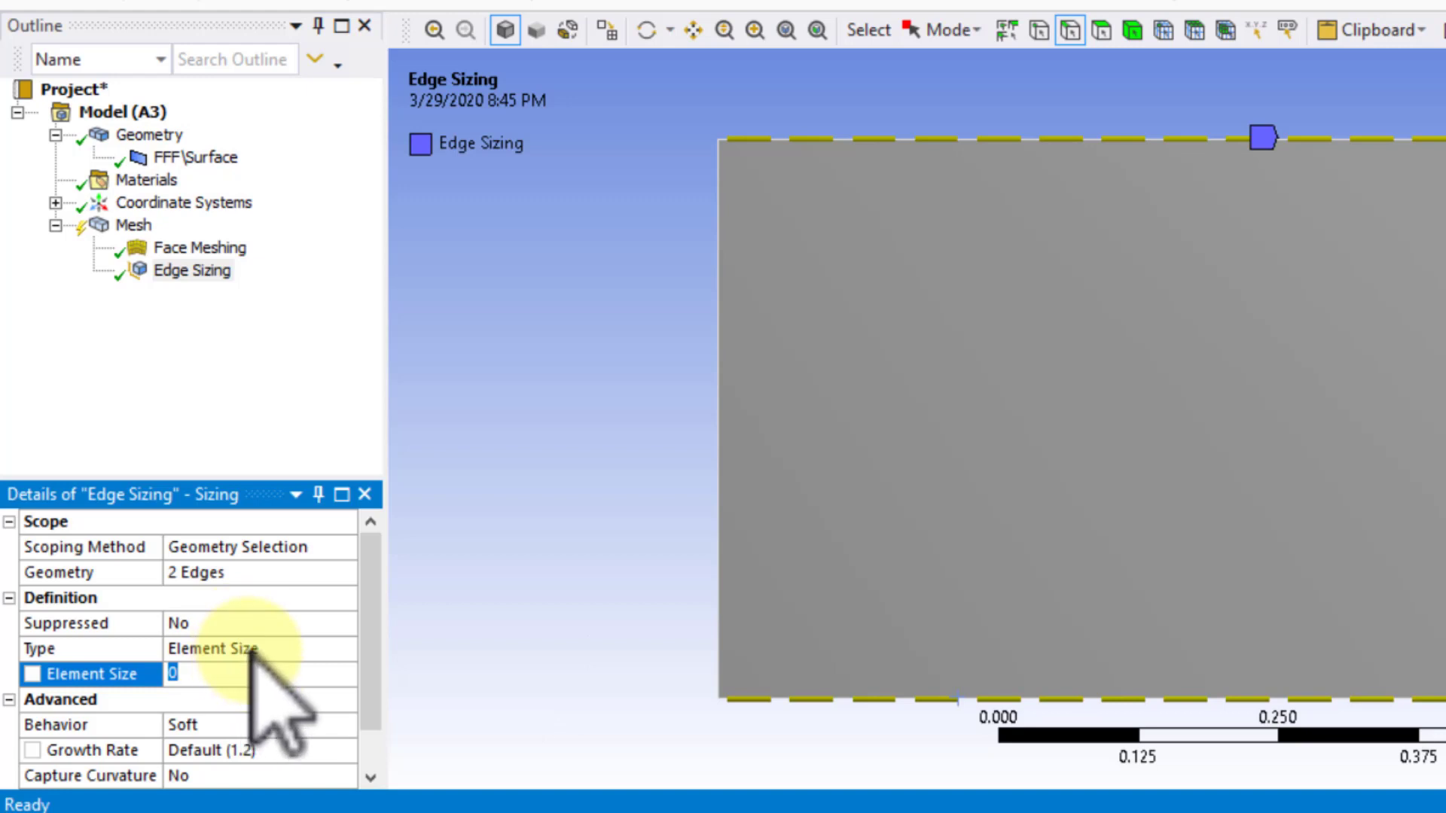
{"action": "left_click", "coordinate": [286, 648]}
{"action": "left_click", "coordinate": [345, 648]}
{"action": "left_click", "coordinate": [305, 687]}
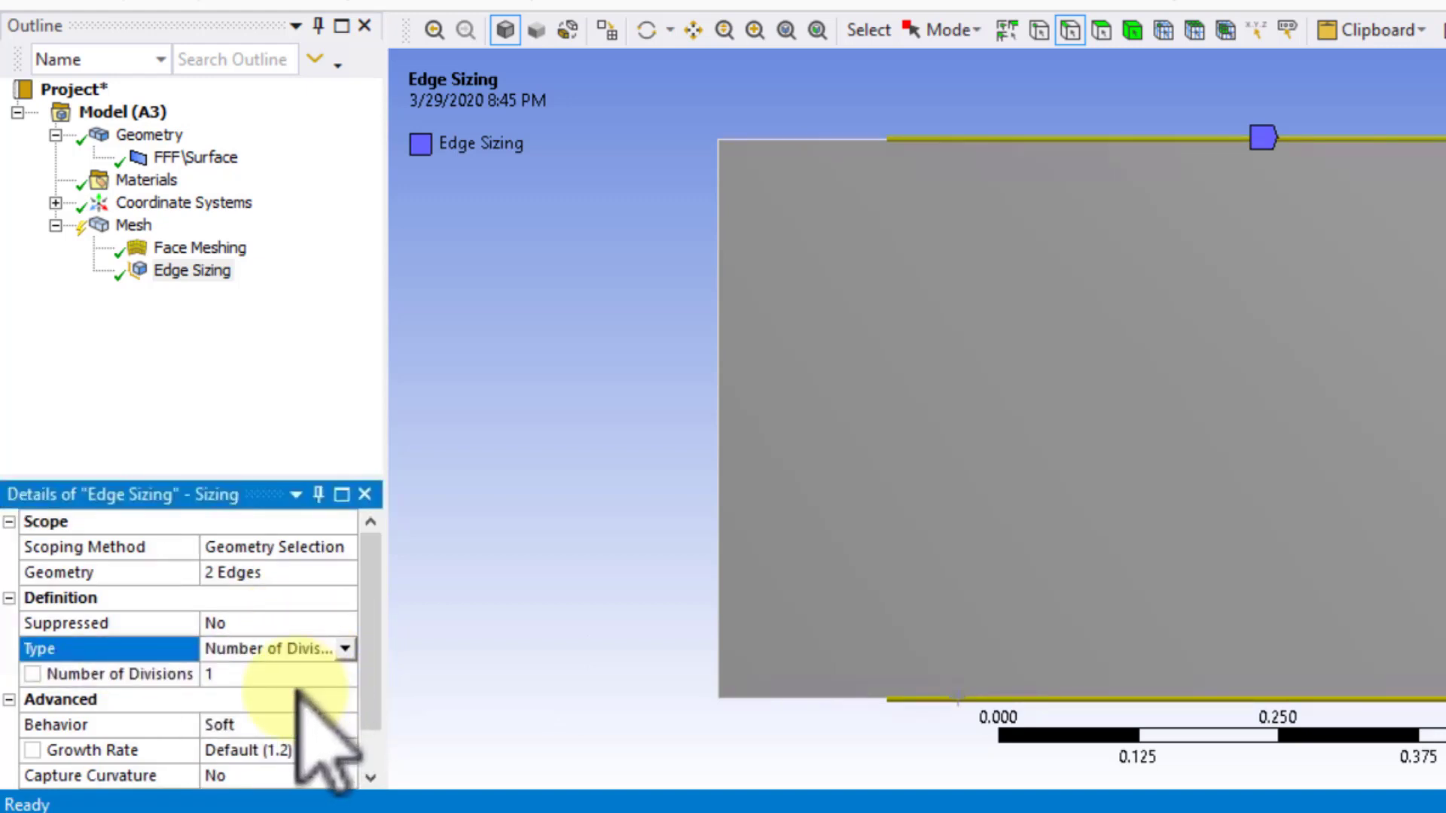
{"action": "left_click", "coordinate": [247, 675]}
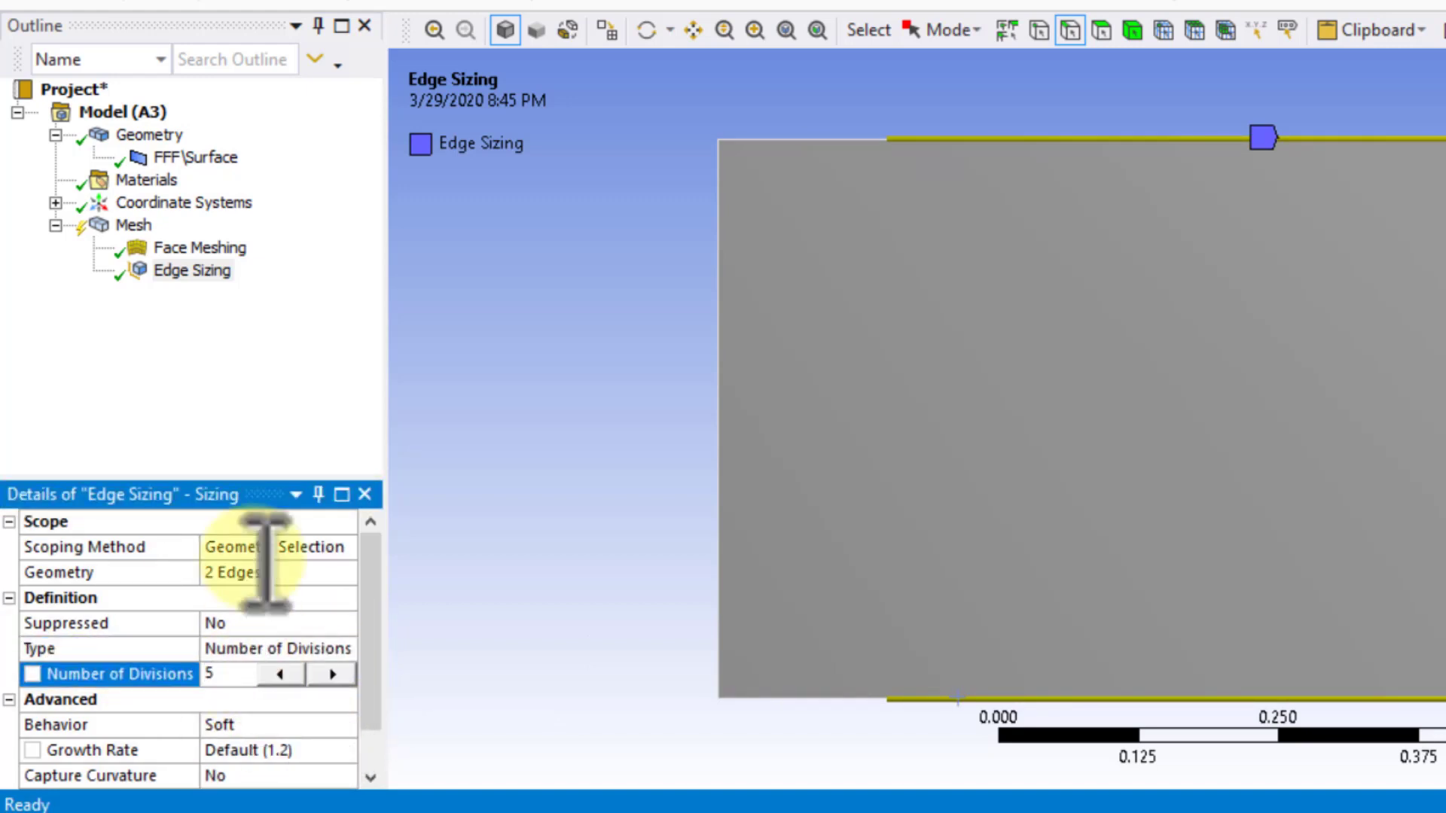
{"action": "key", "text": "Return"}
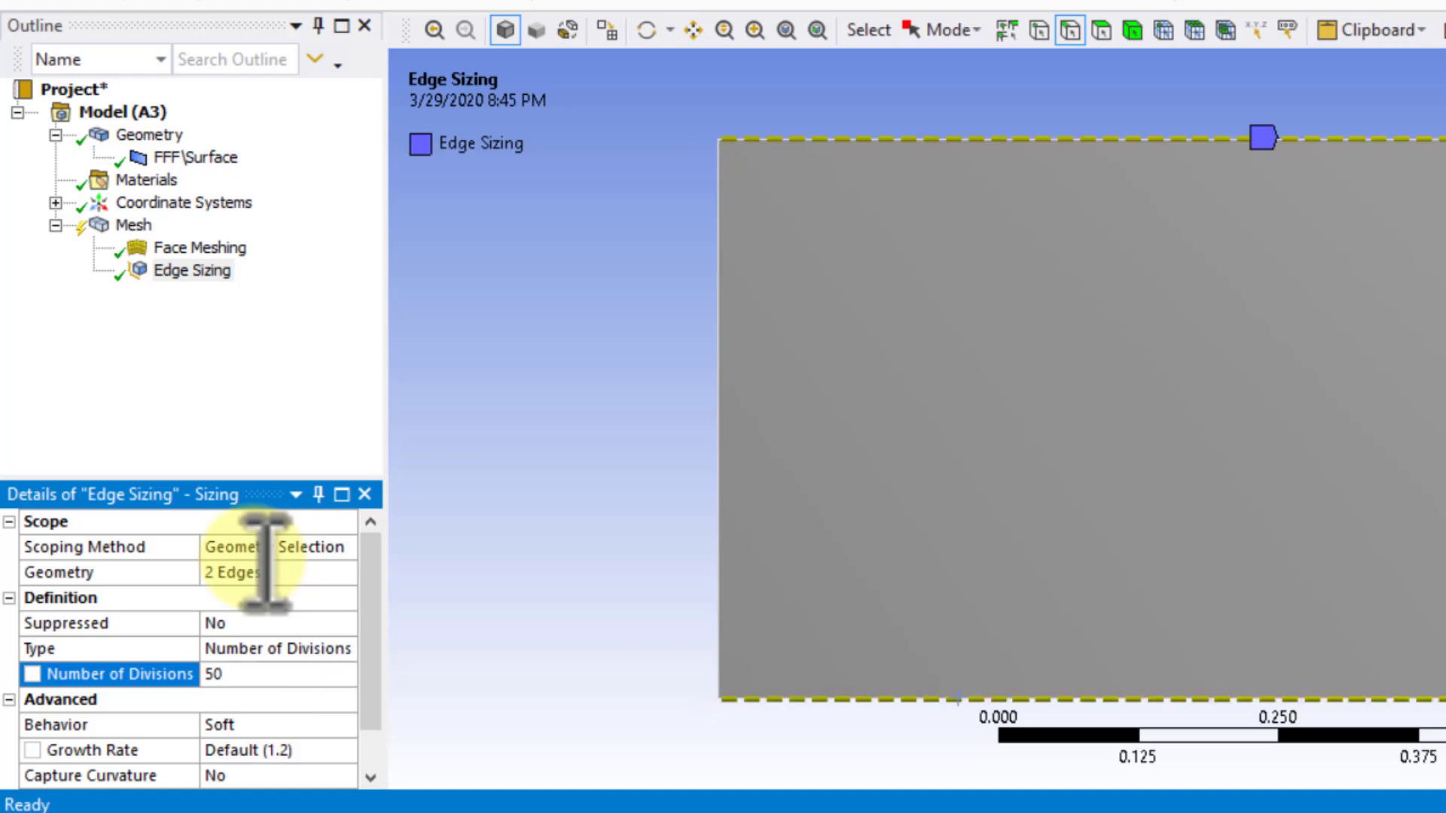
{"action": "left_click", "coordinate": [245, 725]}
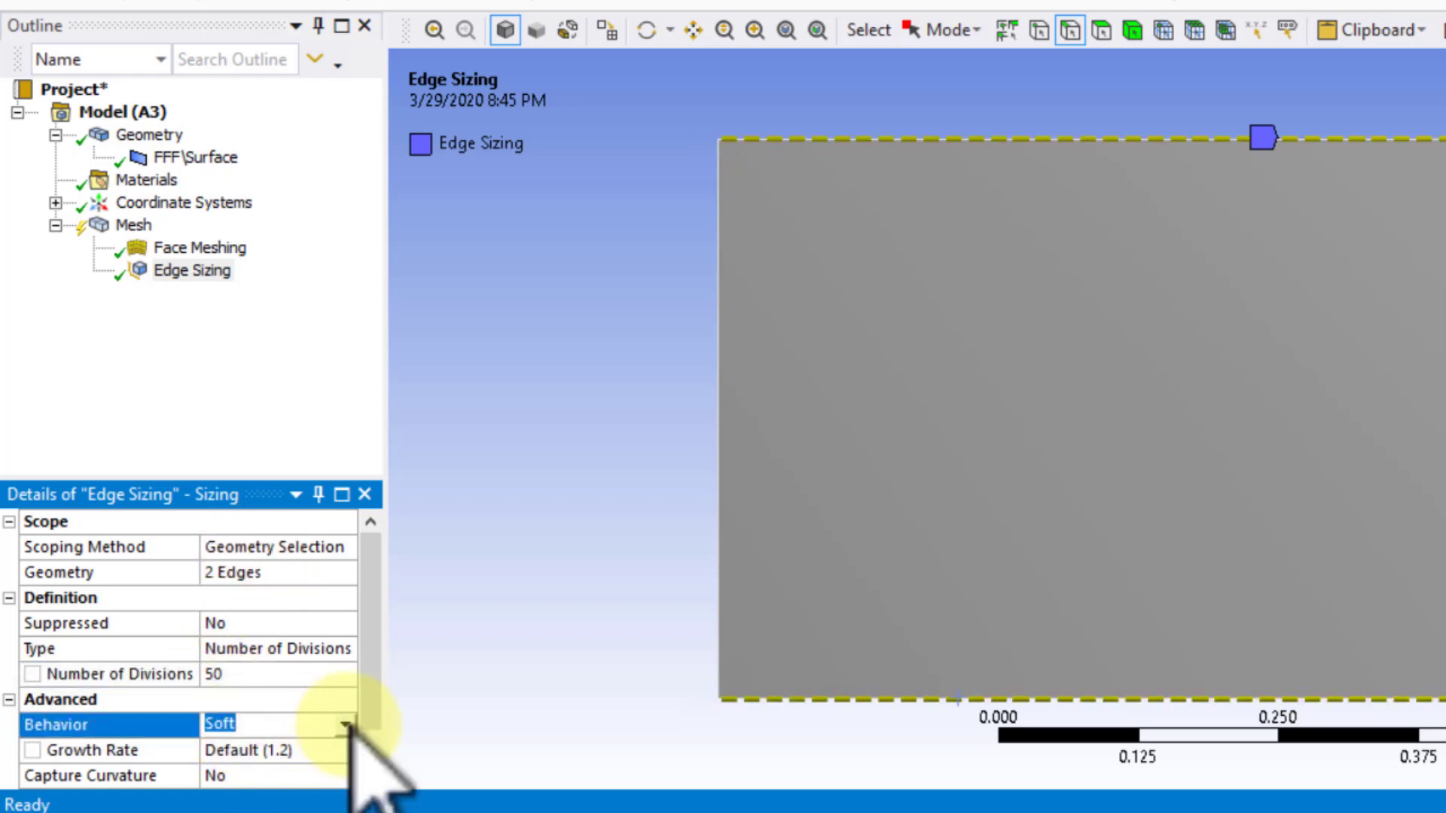
{"action": "left_click", "coordinate": [345, 726]}
{"action": "left_click", "coordinate": [311, 762]}
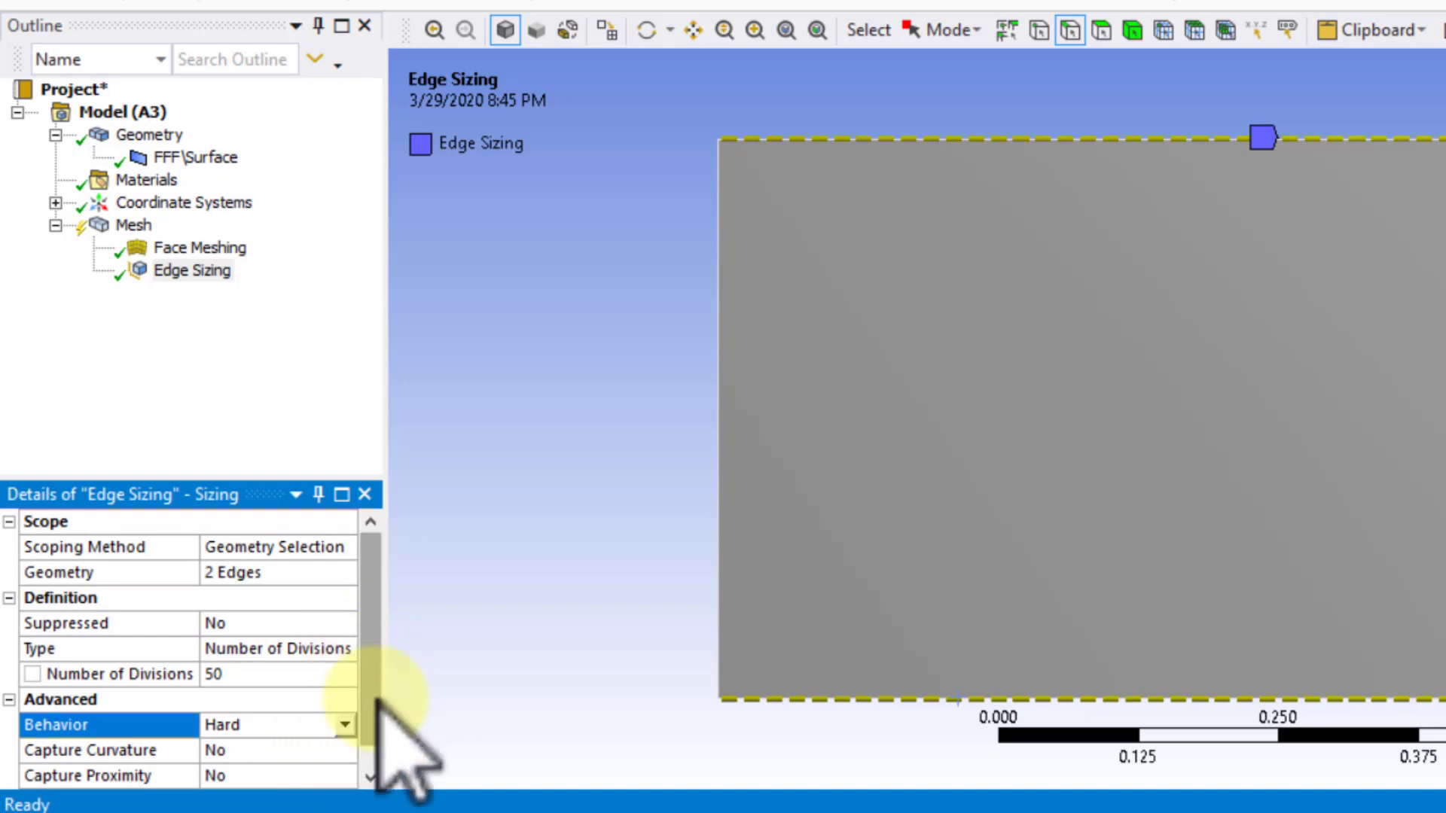
Update the mesh and display it, showing 50 element columns along top and bottom edges.
{"action": "scroll", "coordinate": [377, 717], "scroll_direction": "down", "scroll_amount": 1}
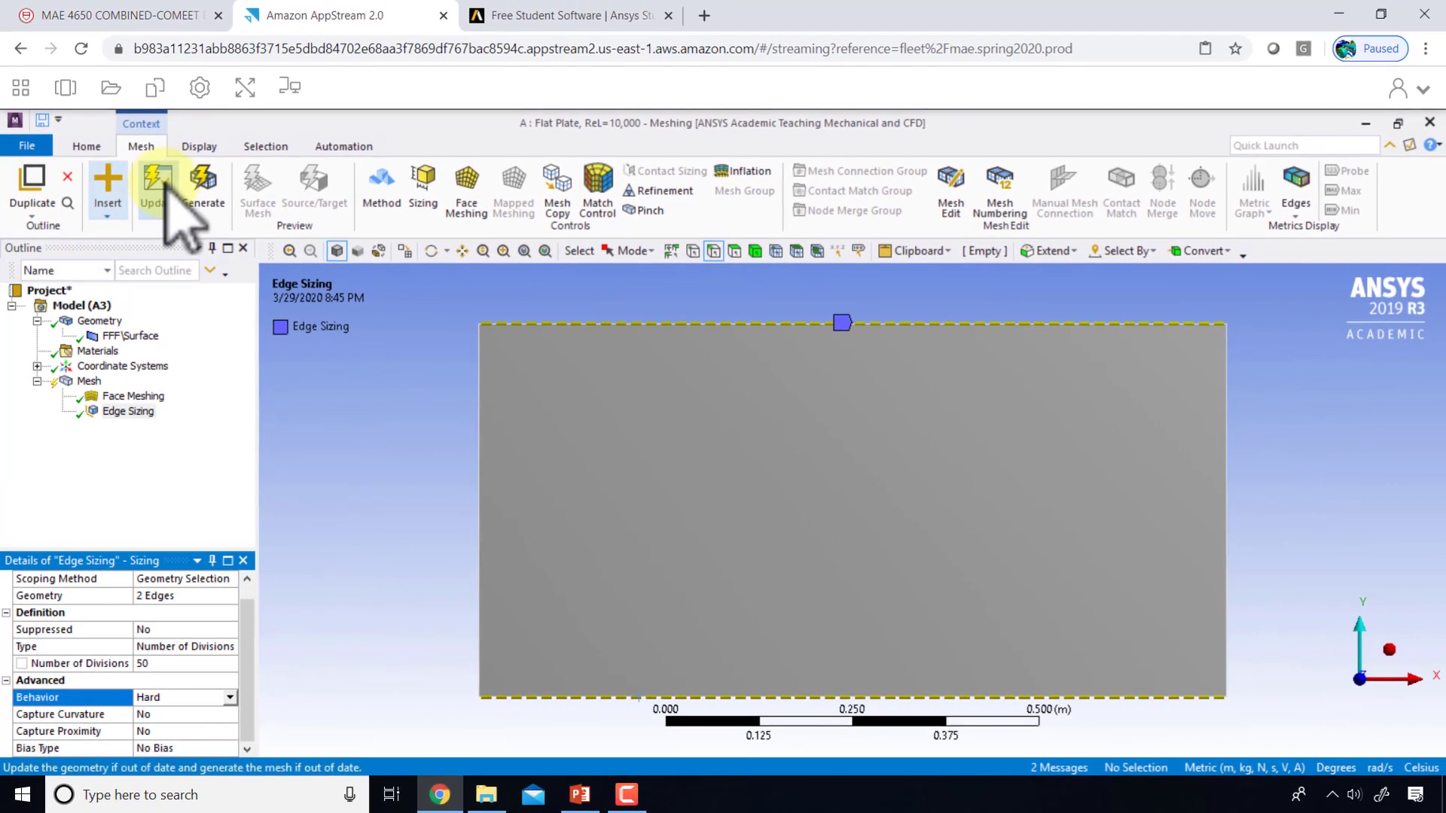
{"action": "left_click", "coordinate": [166, 187]}
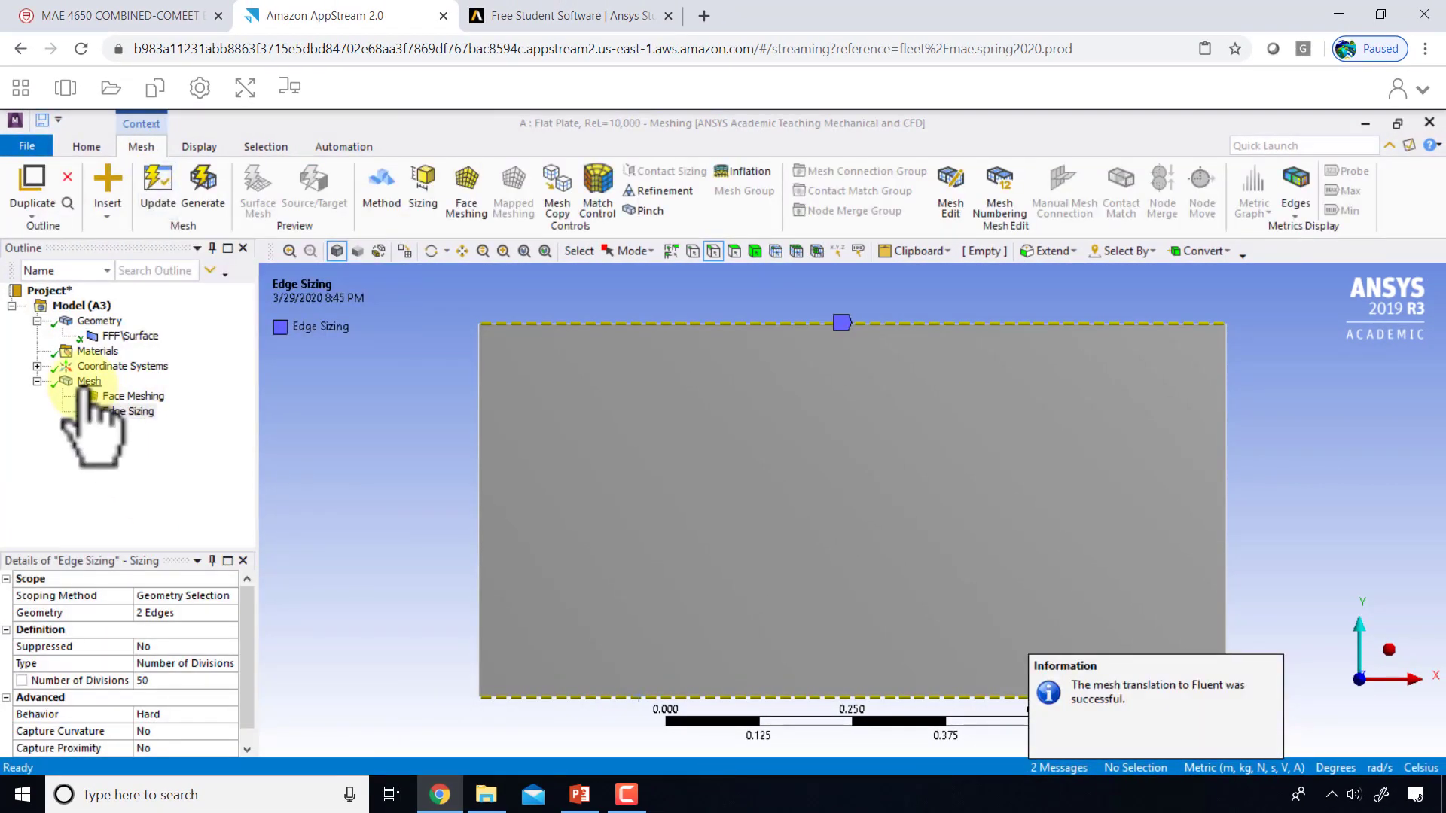
{"action": "left_click", "coordinate": [405, 251]}
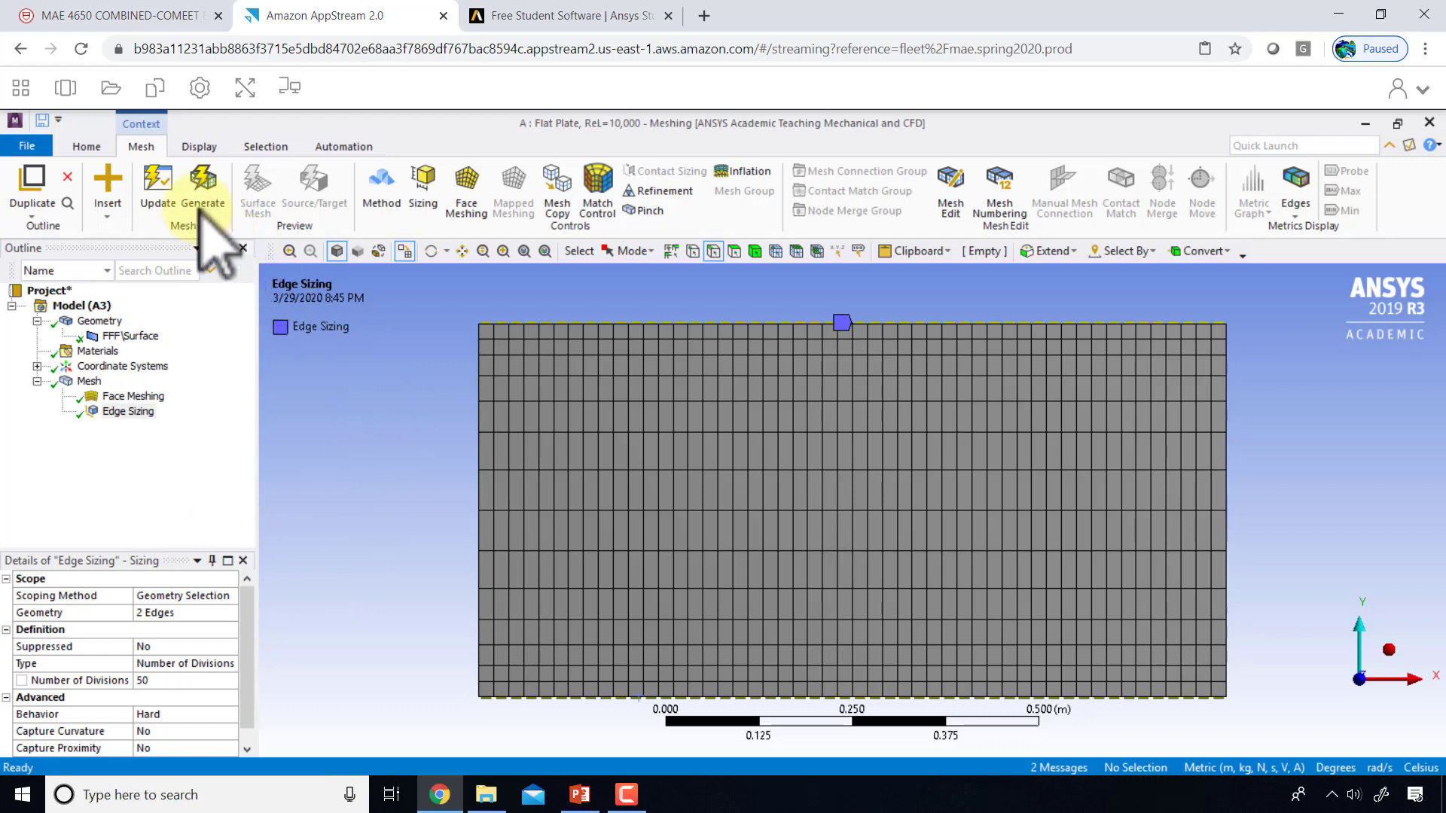
Create Edge Sizing 2 and assign it to the plate's left and right edges.
{"action": "left_click", "coordinate": [421, 184]}
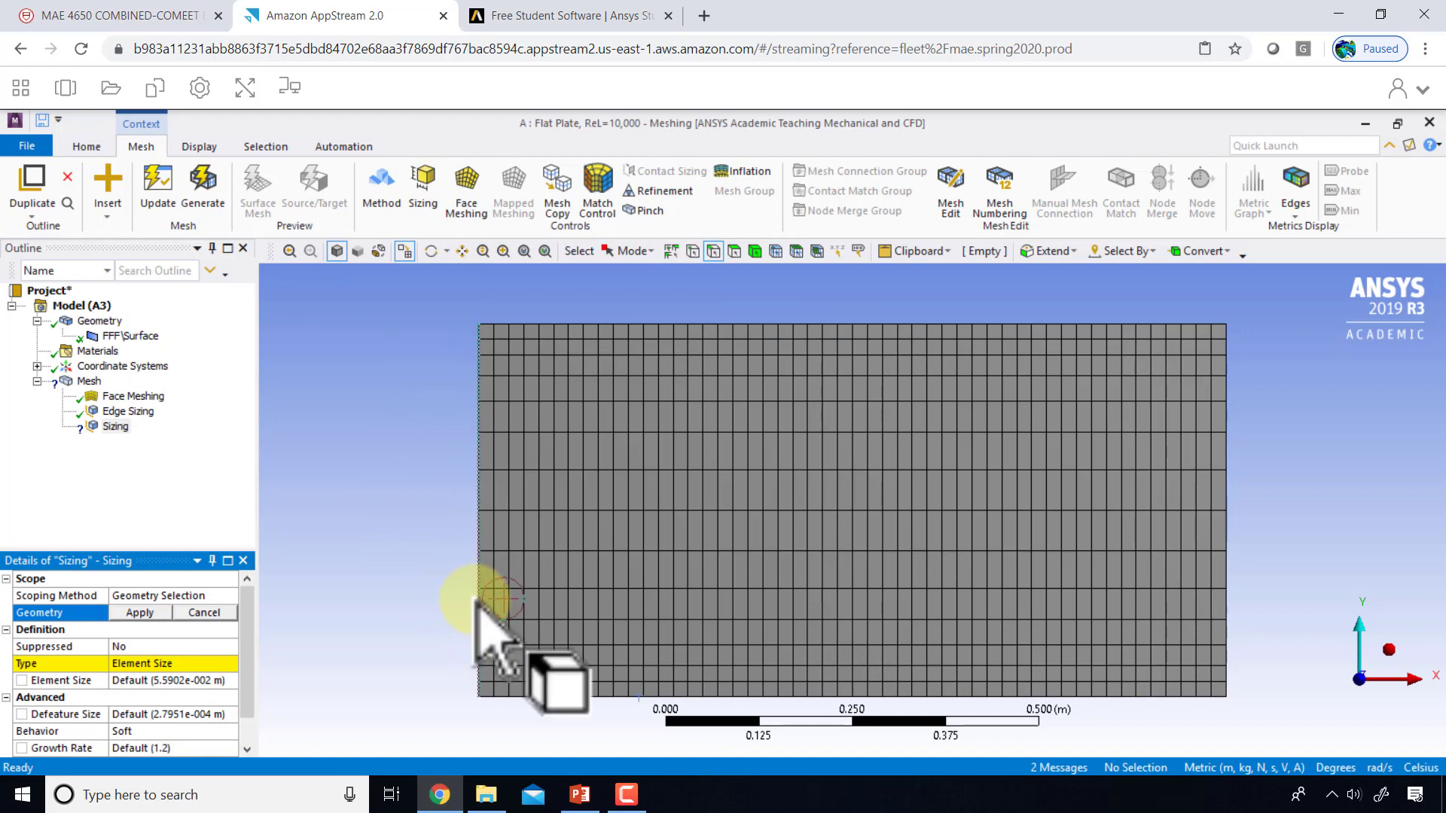
{"action": "left_click", "coordinate": [404, 250]}
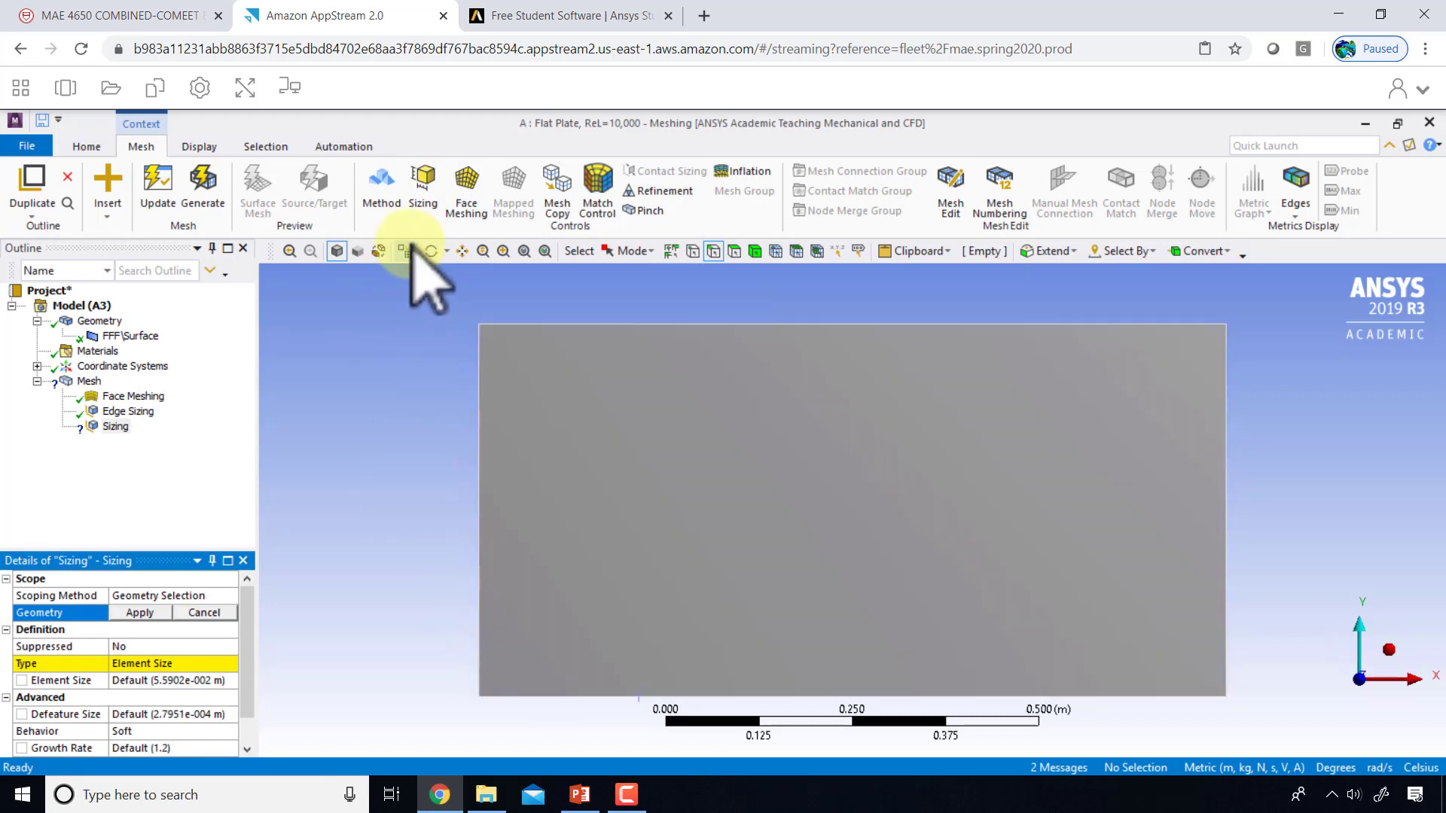
{"action": "left_click", "coordinate": [481, 493]}
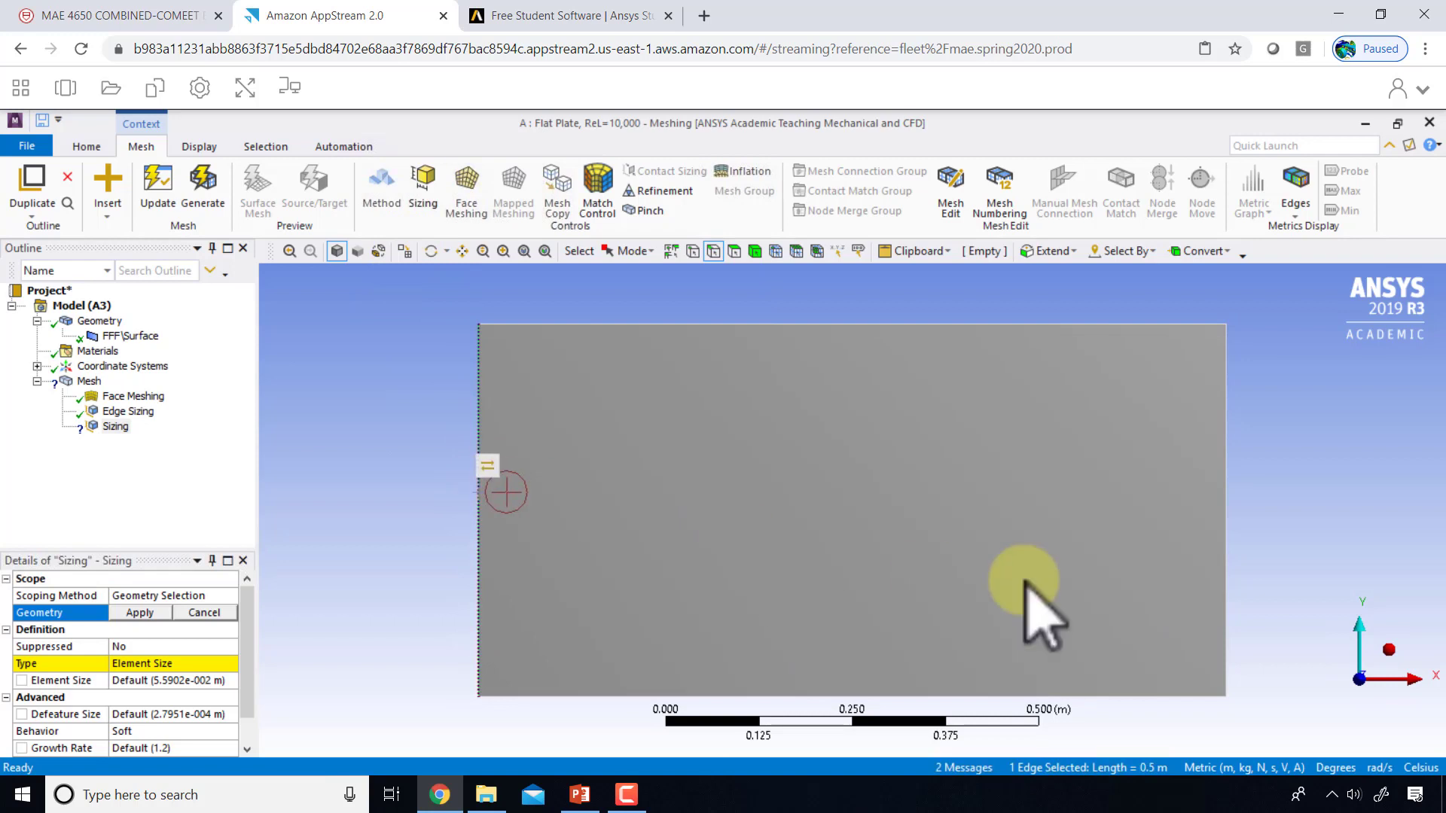
{"action": "left_click", "coordinate": [1223, 566]}
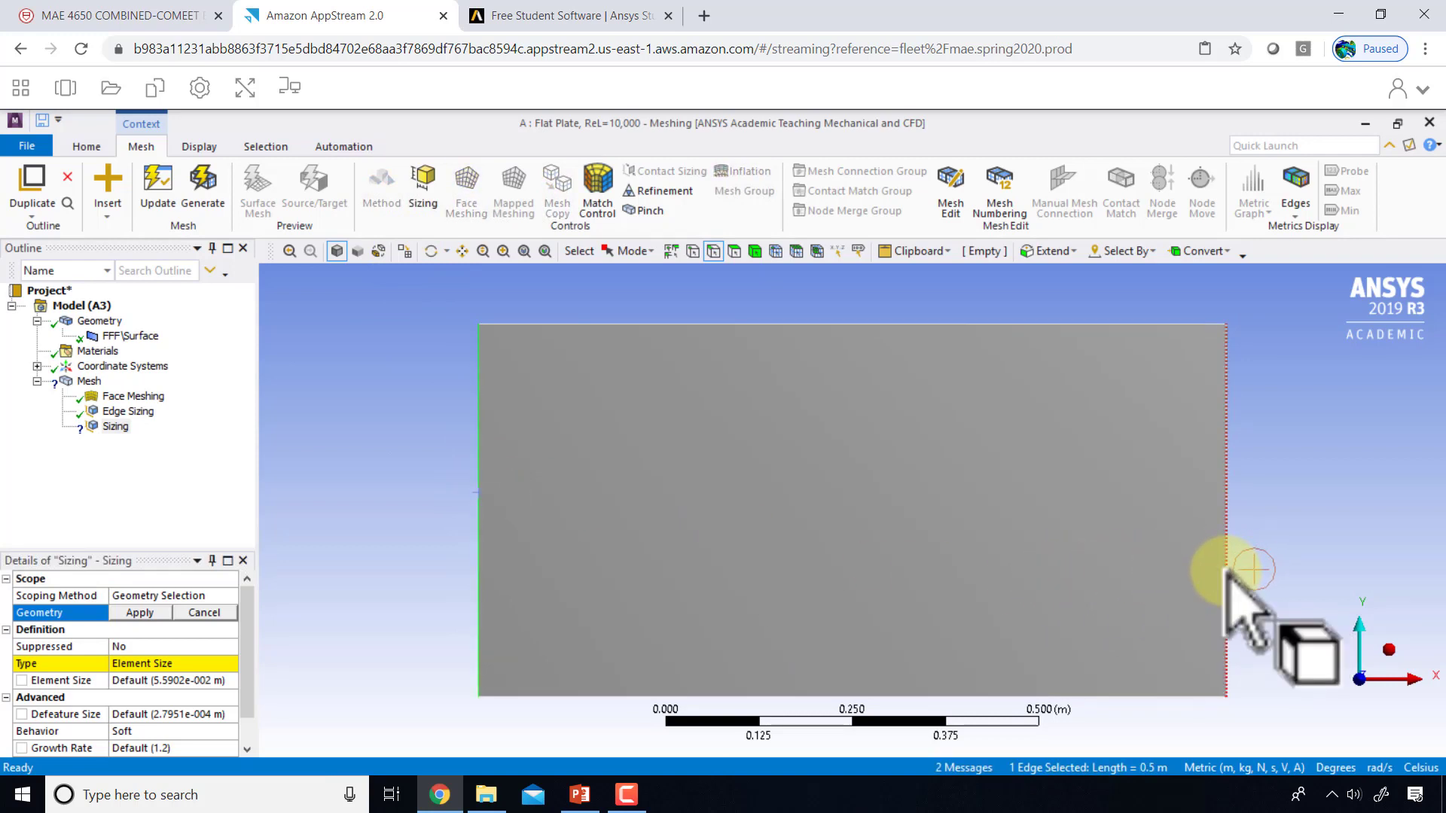
{"action": "left_click", "coordinate": [1226, 570], "text": "ctrl"}
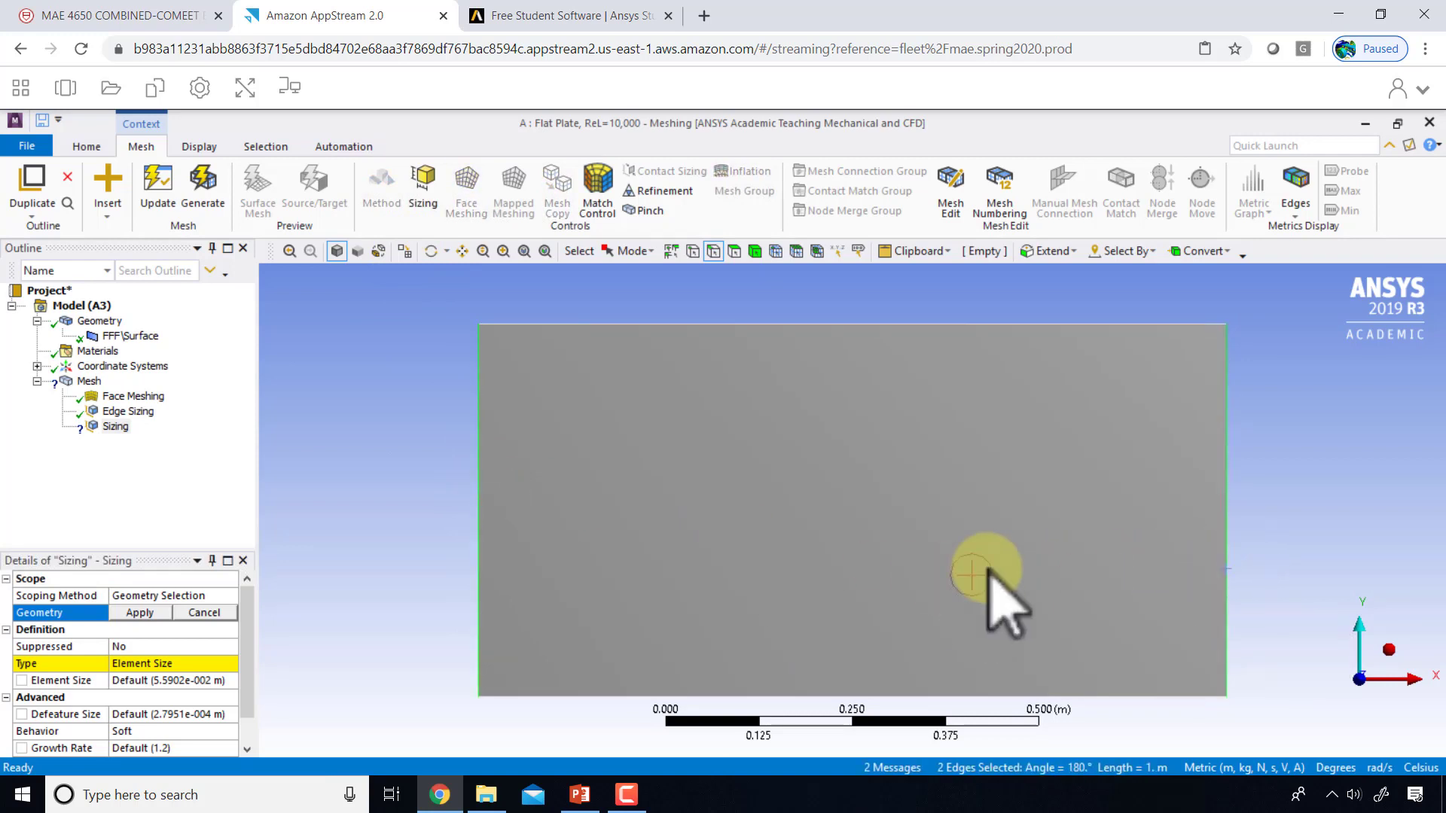
{"action": "left_click", "coordinate": [155, 612]}
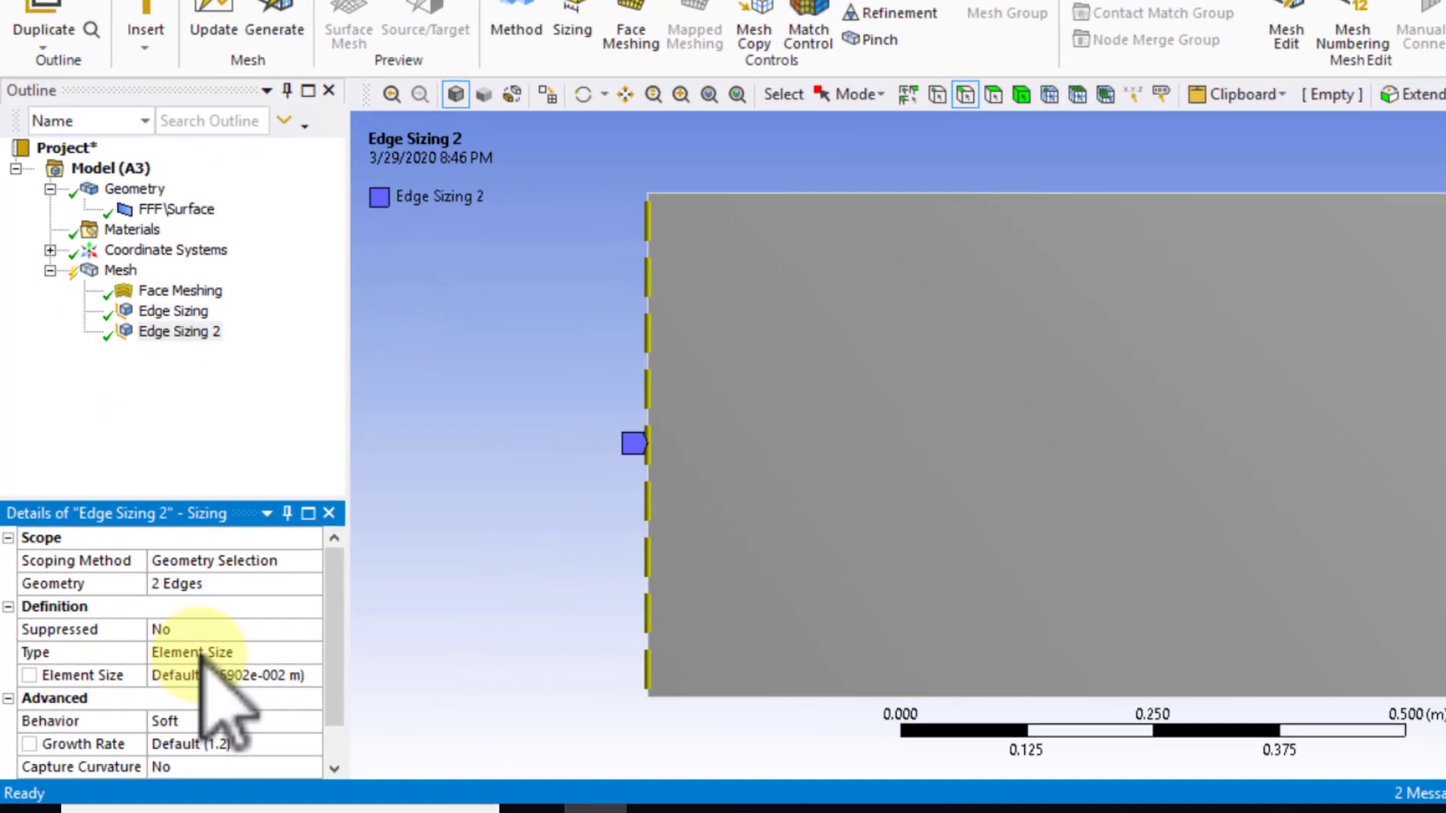
Set Edge Sizing 2 to Number of Divisions with 100 divisions and Hard behavior.
{"action": "left_click", "coordinate": [190, 664]}
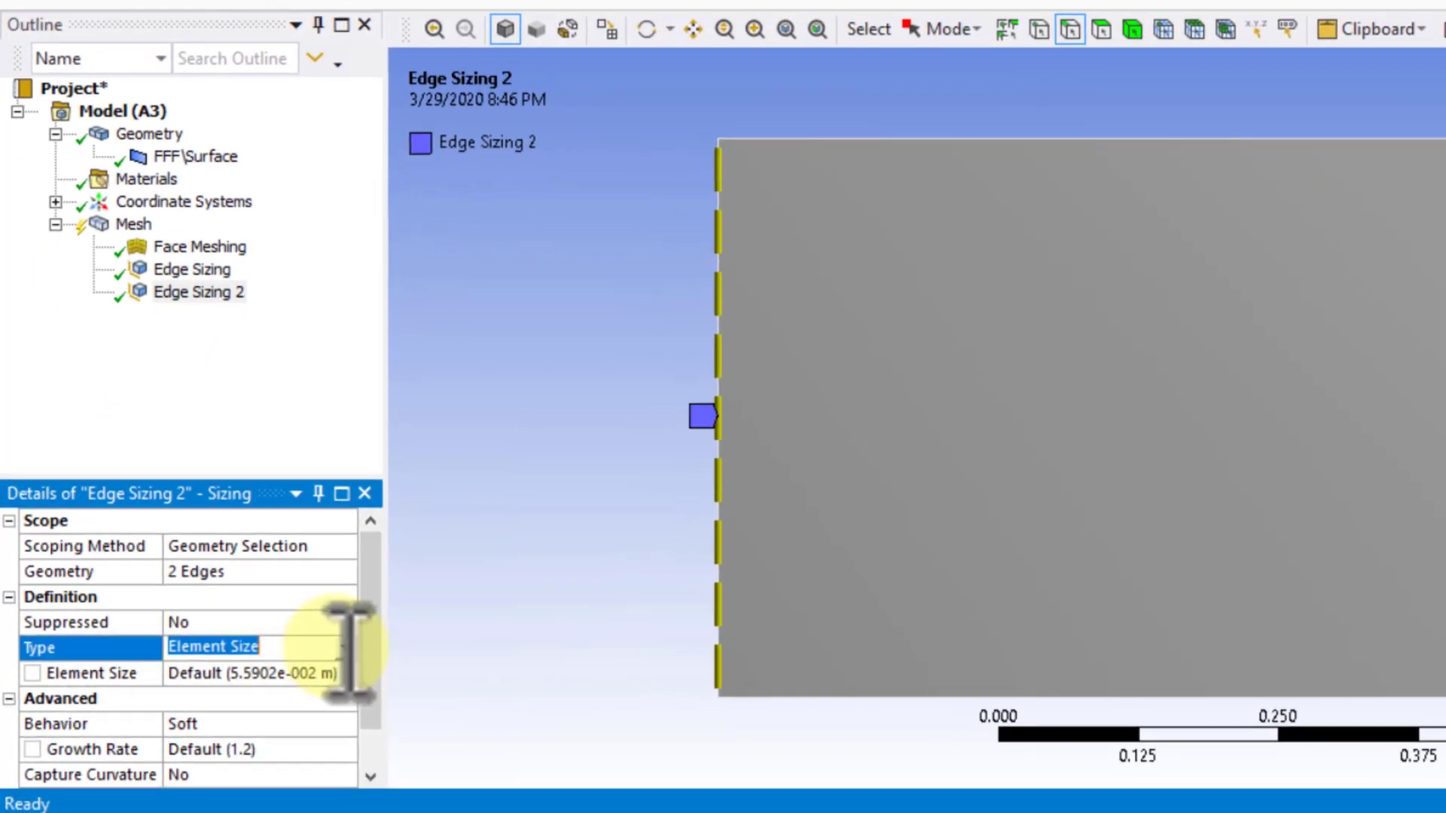
{"action": "left_click", "coordinate": [341, 647]}
{"action": "left_click", "coordinate": [307, 687]}
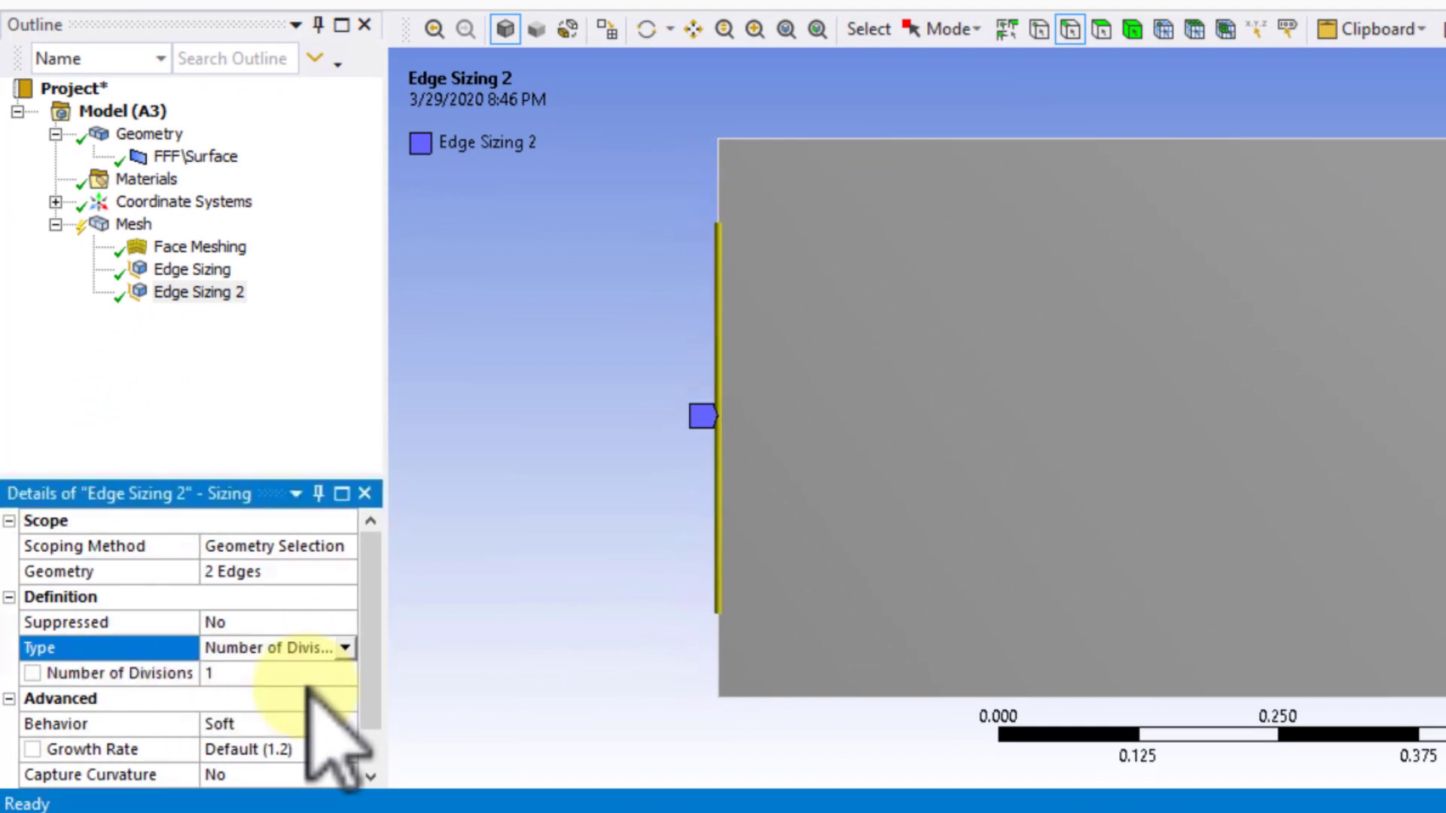
{"action": "left_click", "coordinate": [238, 674]}
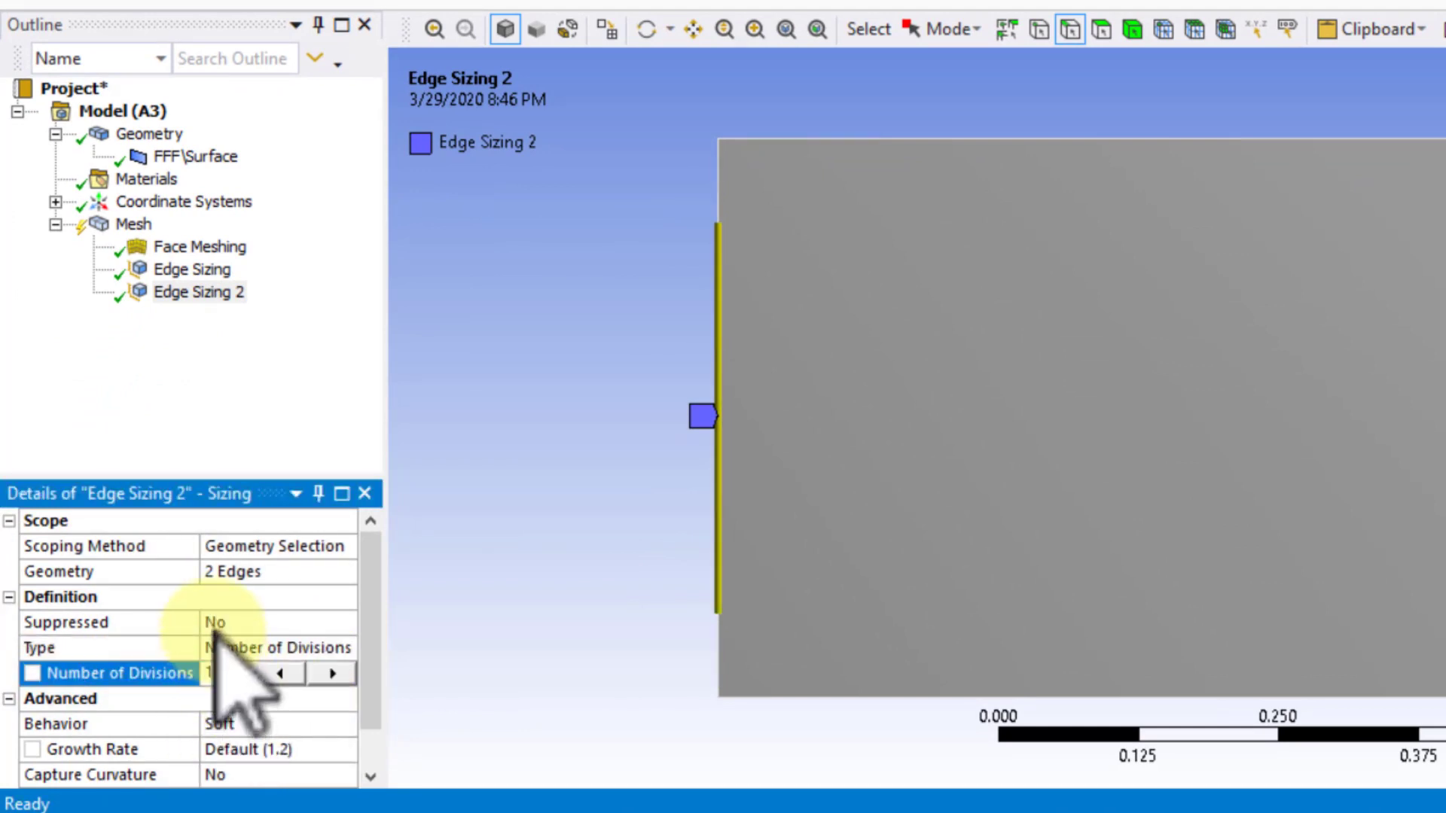
{"action": "type", "text": "00"}
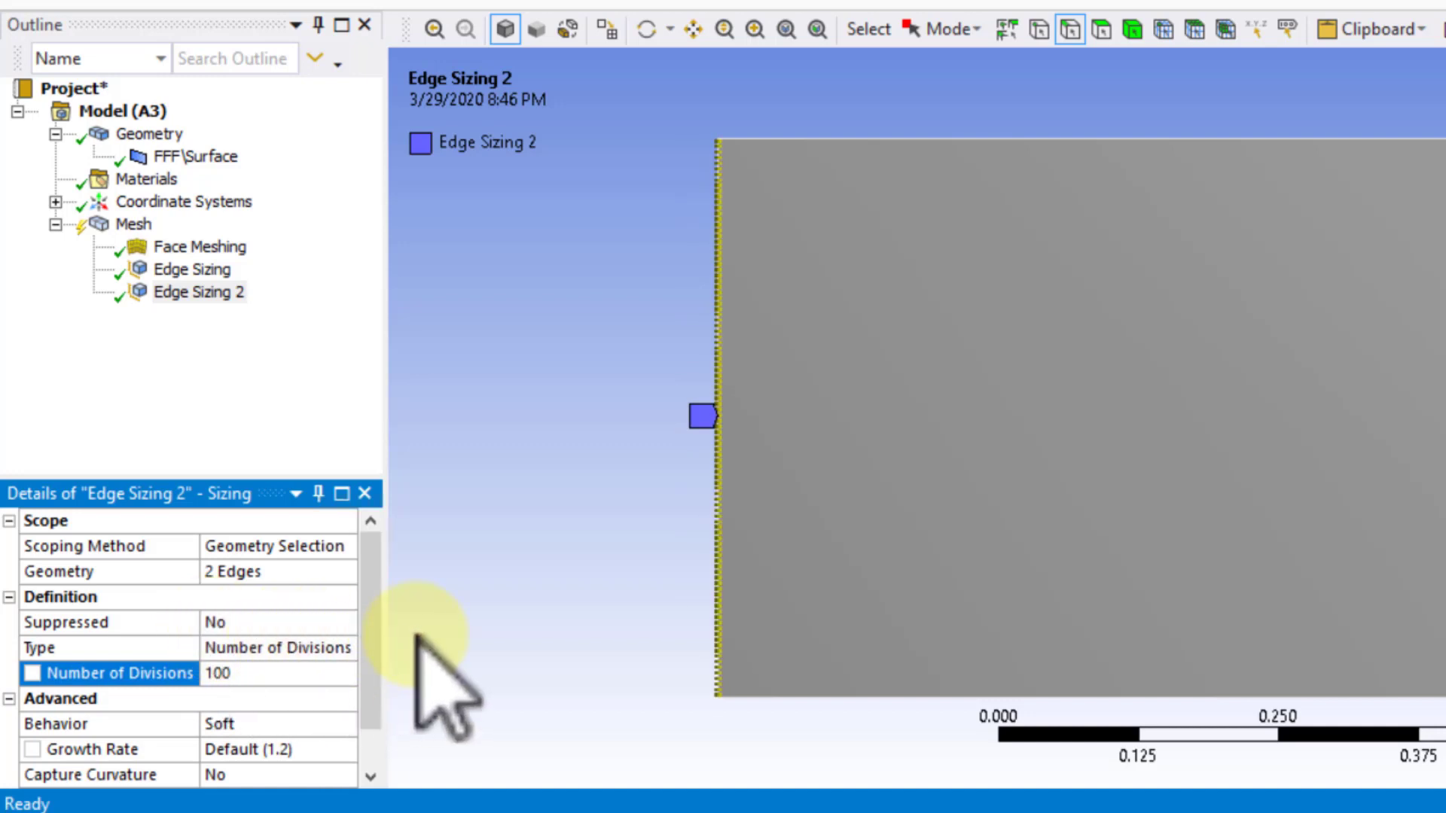
{"action": "left_click_drag", "start_coordinate": [371, 639], "coordinate": [378, 666]}
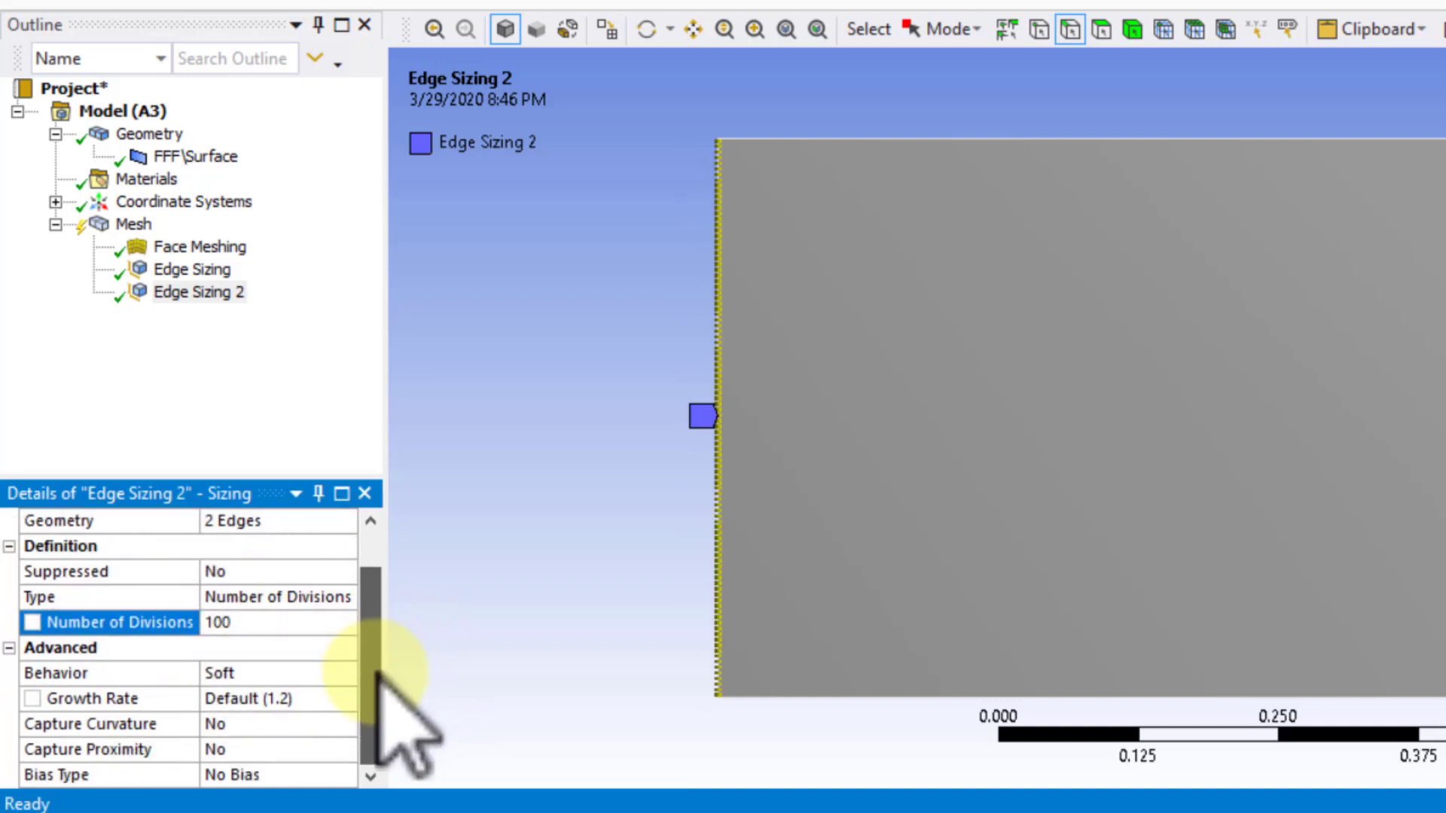
{"action": "left_click", "coordinate": [256, 672]}
{"action": "left_click", "coordinate": [345, 672]}
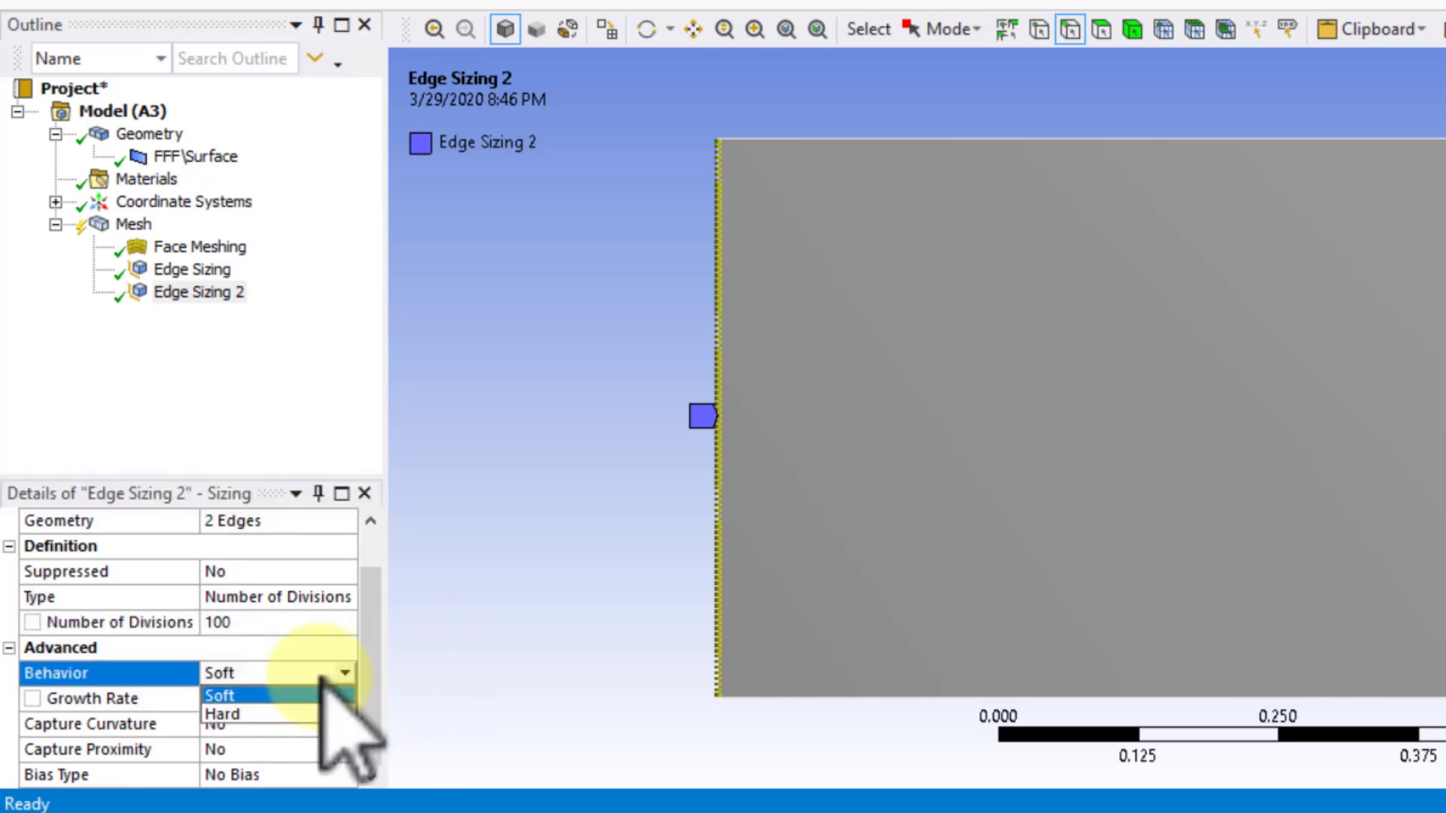
{"action": "left_click", "coordinate": [298, 714]}
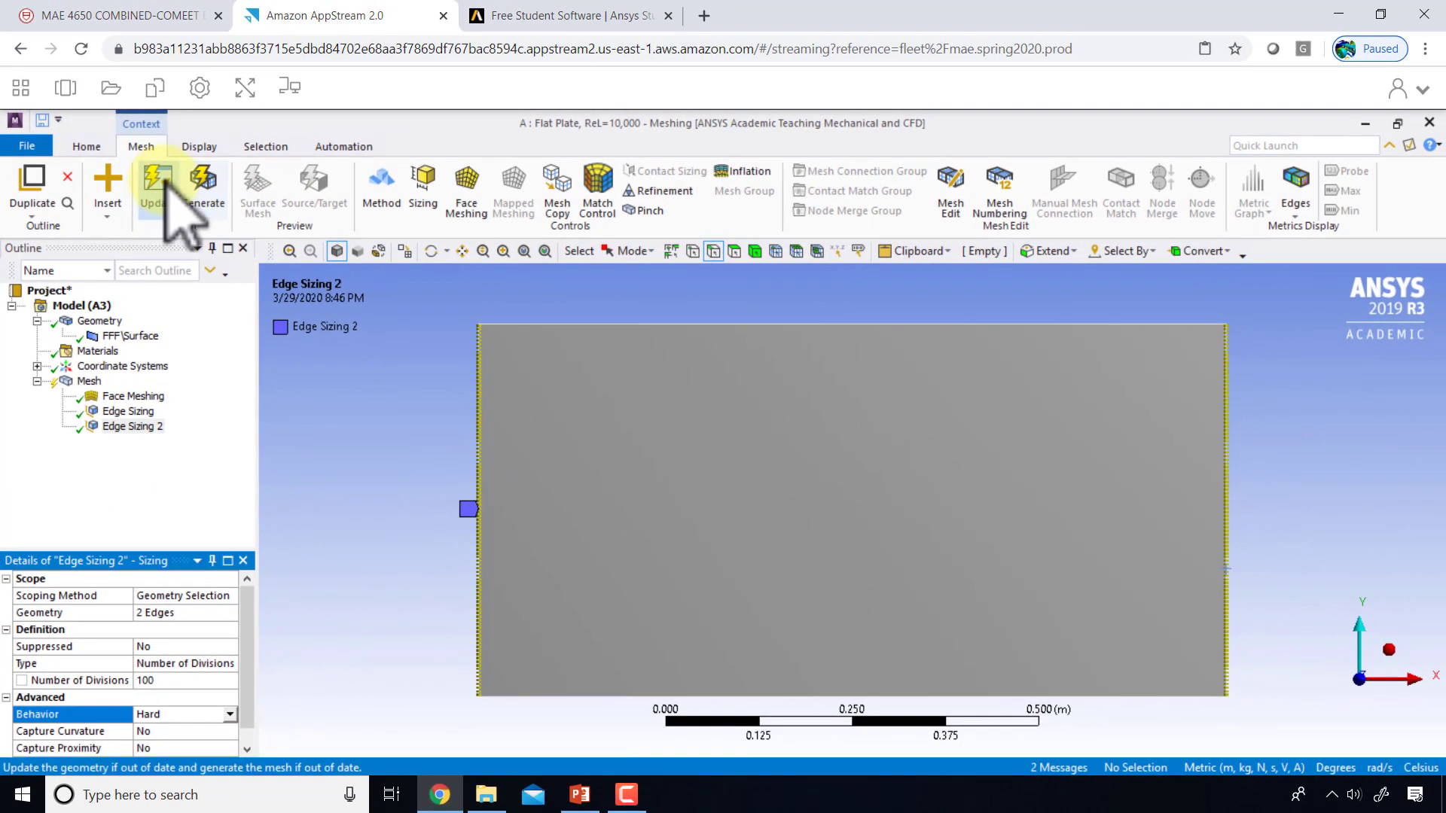
Regenerate the plate mesh with 100 vertical divisions, inspect the left edge closely, then fit the view.
{"action": "left_click", "coordinate": [183, 105]}
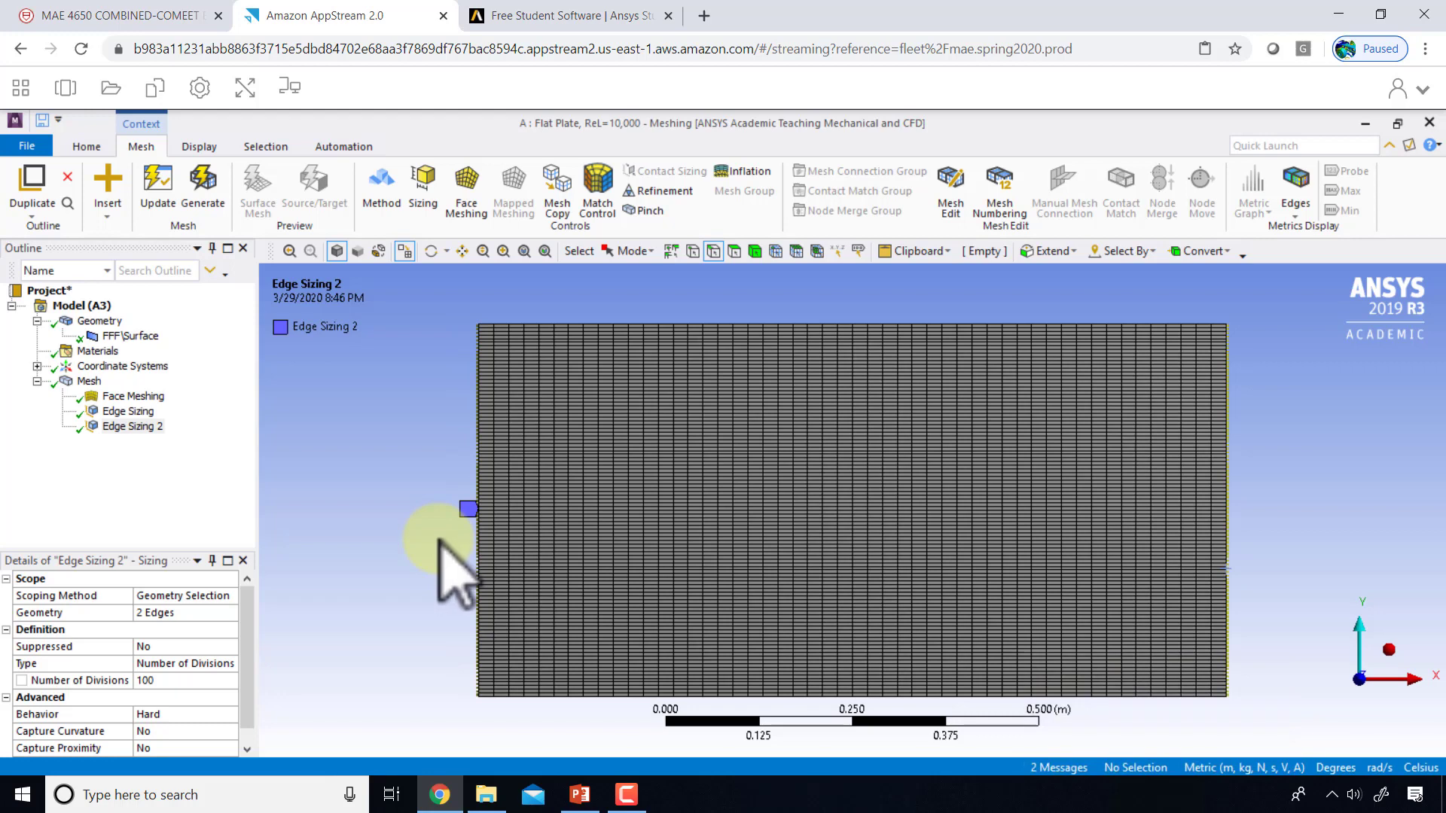
{"action": "right_click_drag", "start_coordinate": [435, 538], "coordinate": [655, 676]}
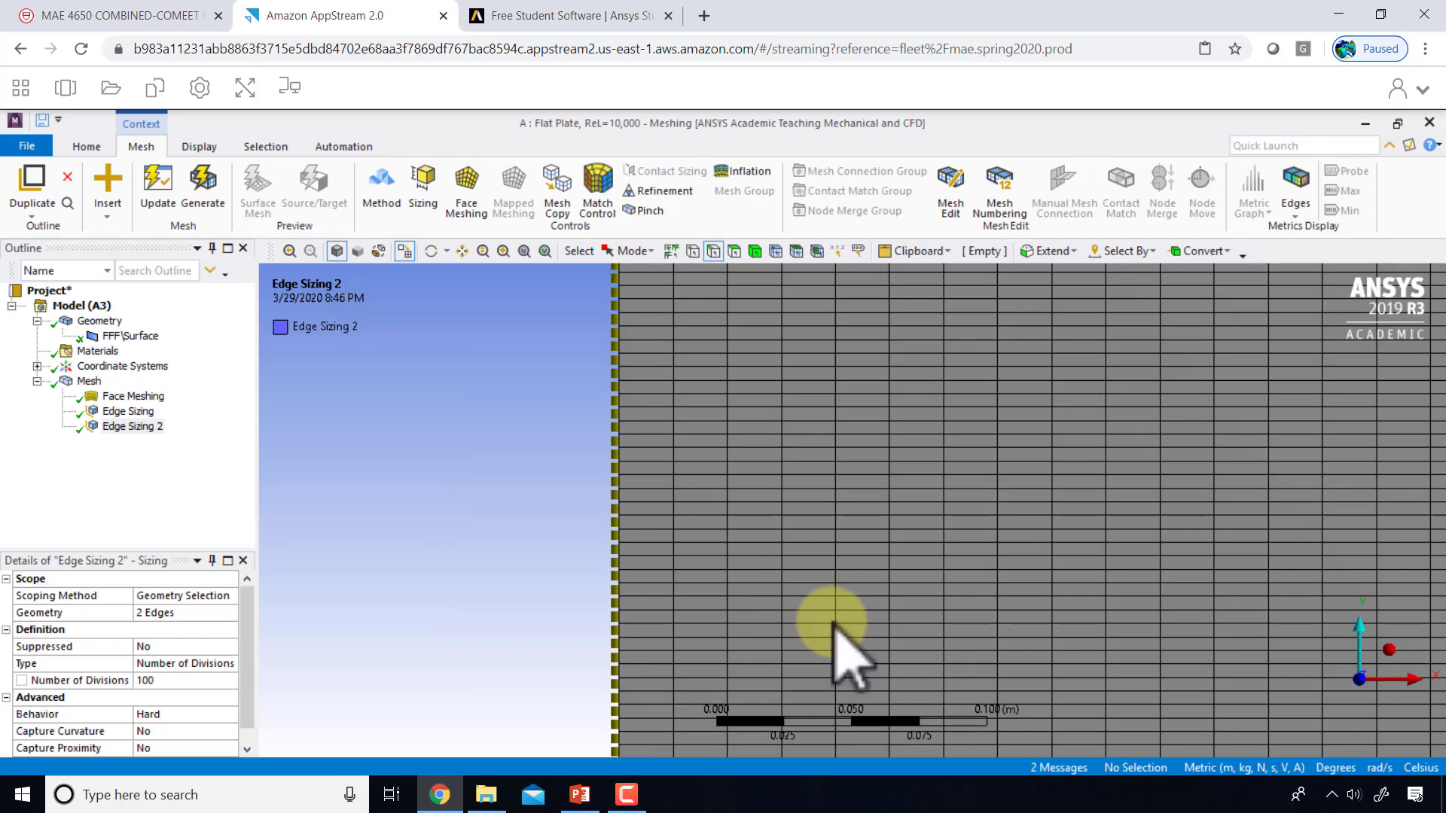
{"action": "middle_click_drag", "start_coordinate": [833, 623], "coordinate": [651, 603], "text": "ctrl"}
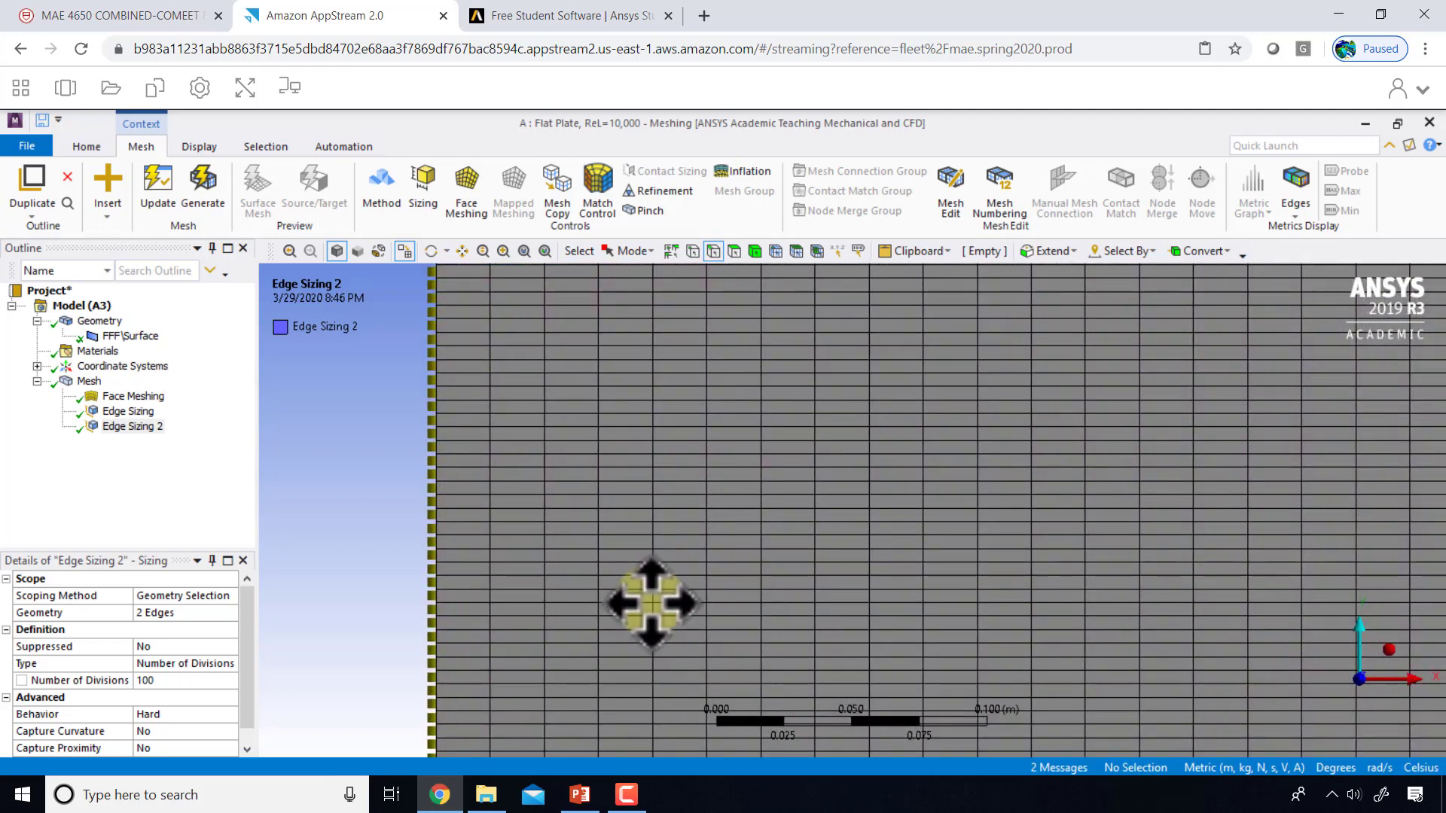
{"action": "middle_click_drag", "start_coordinate": [652, 603], "coordinate": [597, 504], "text": "ctrl"}
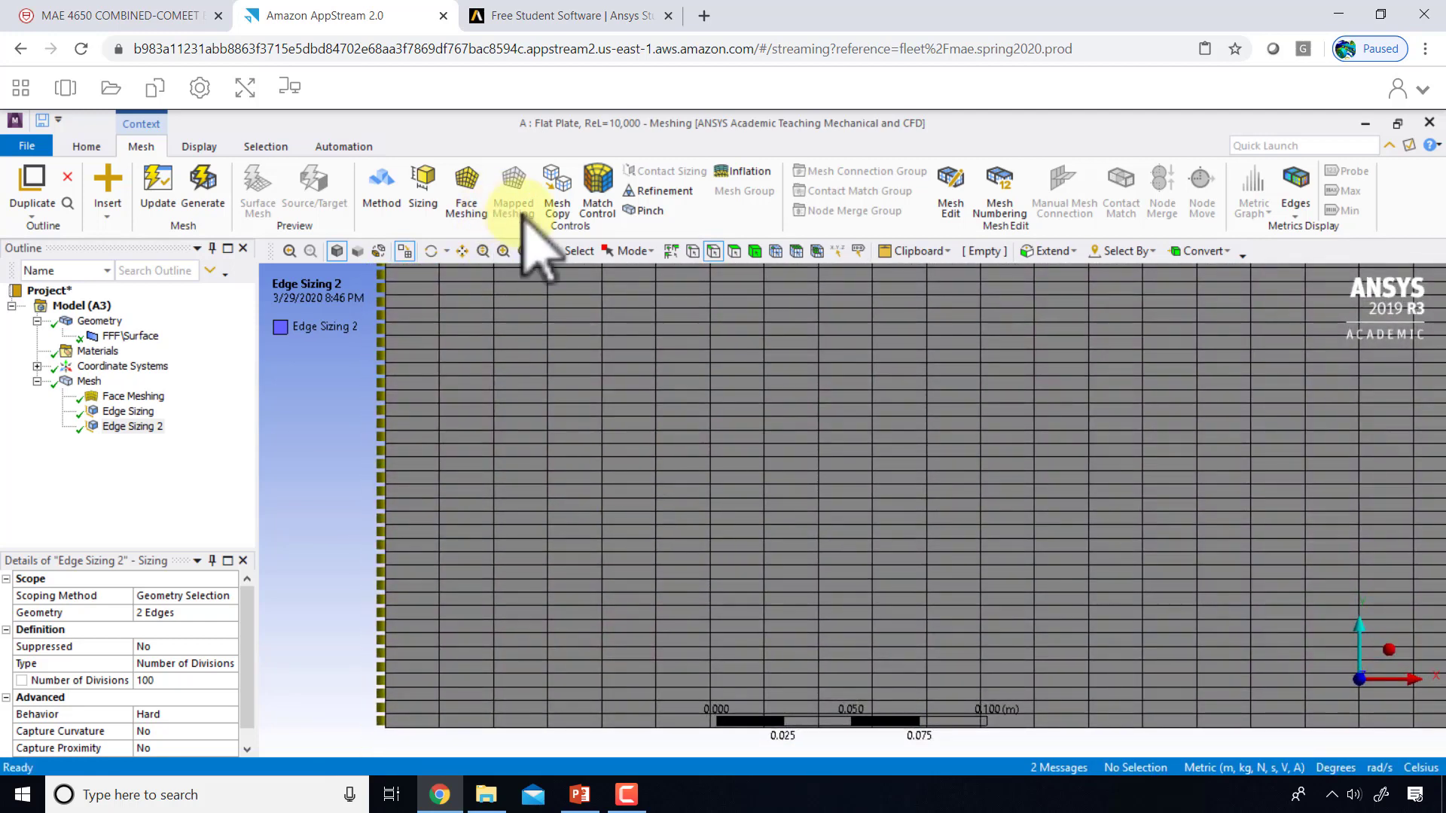
{"action": "left_click", "coordinate": [524, 251]}
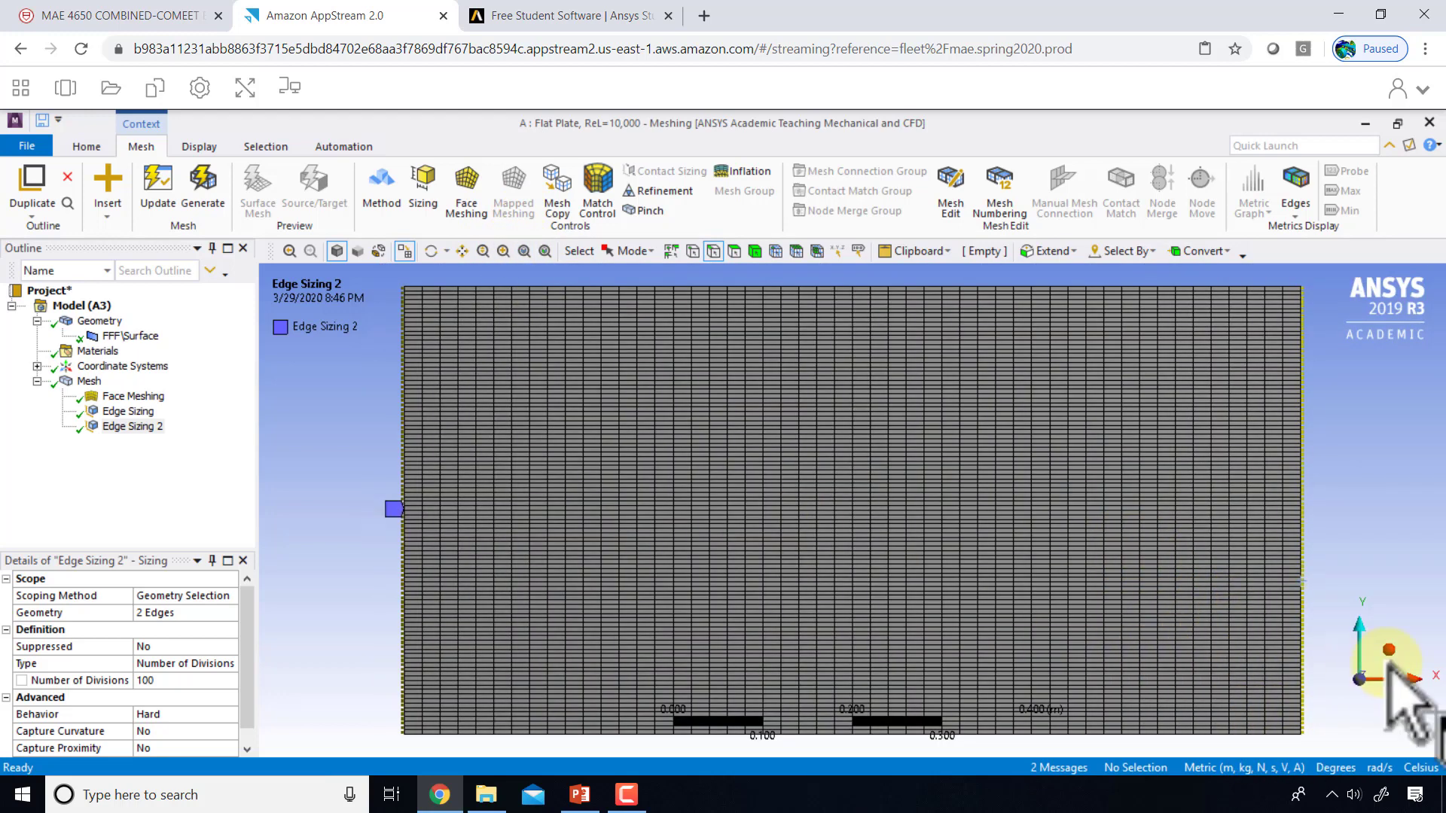
Review the 50×100 plate mesh in isometric and front views, then go to the File page.
{"action": "left_click", "coordinate": [1387, 646]}
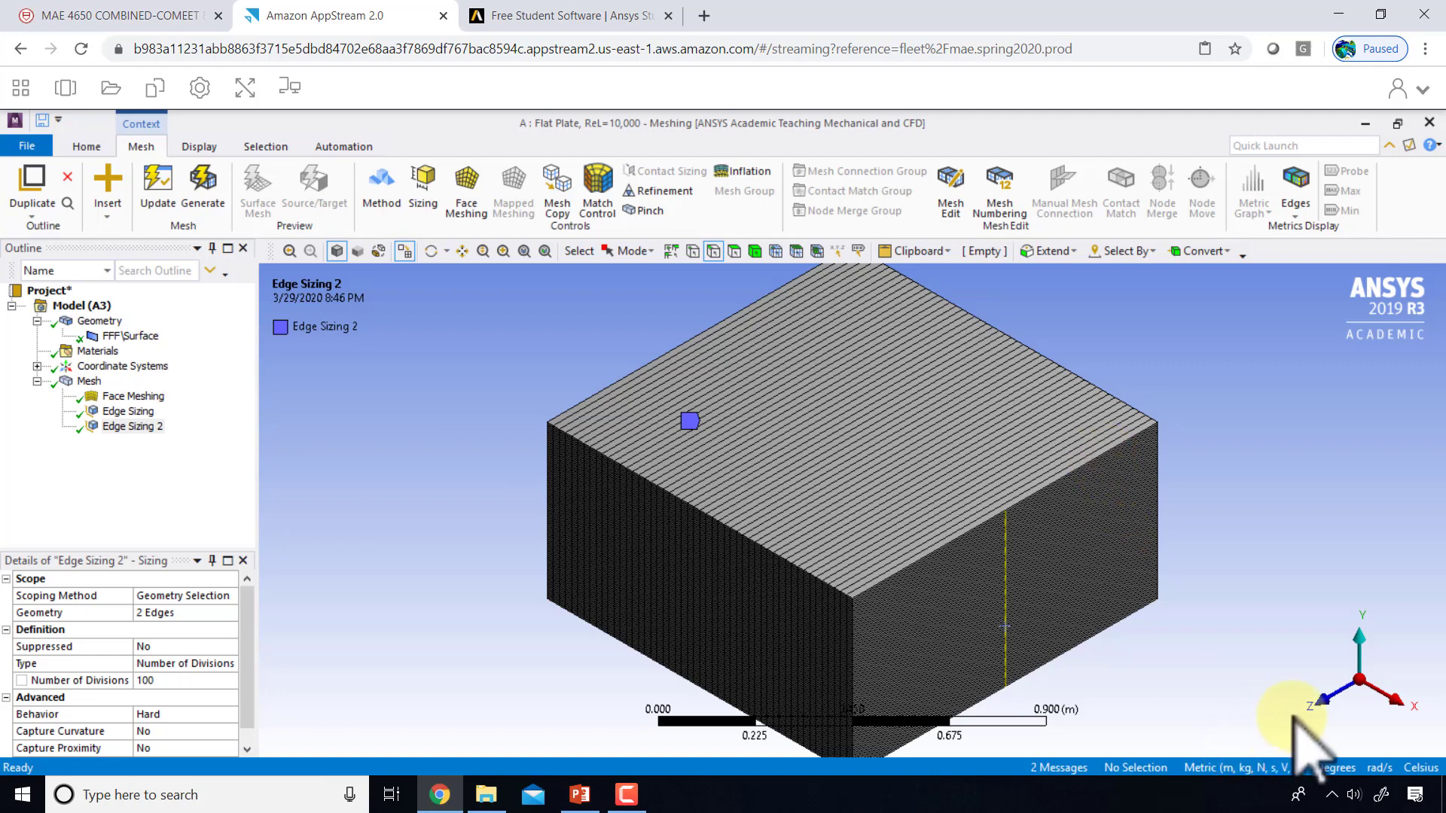
{"action": "left_click", "coordinate": [1322, 699]}
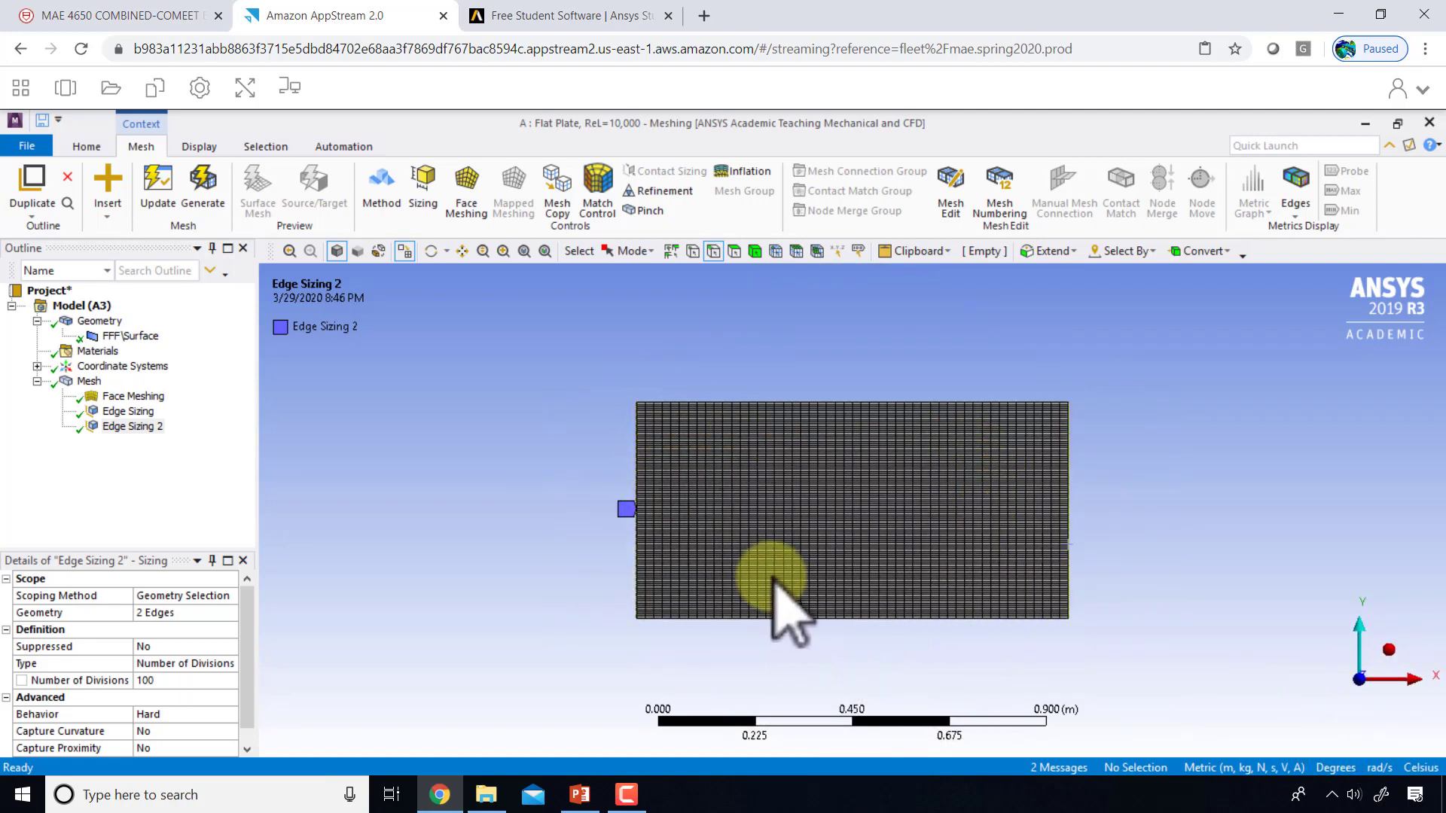
{"action": "right_click_drag", "start_coordinate": [776, 581], "coordinate": [768, 659]}
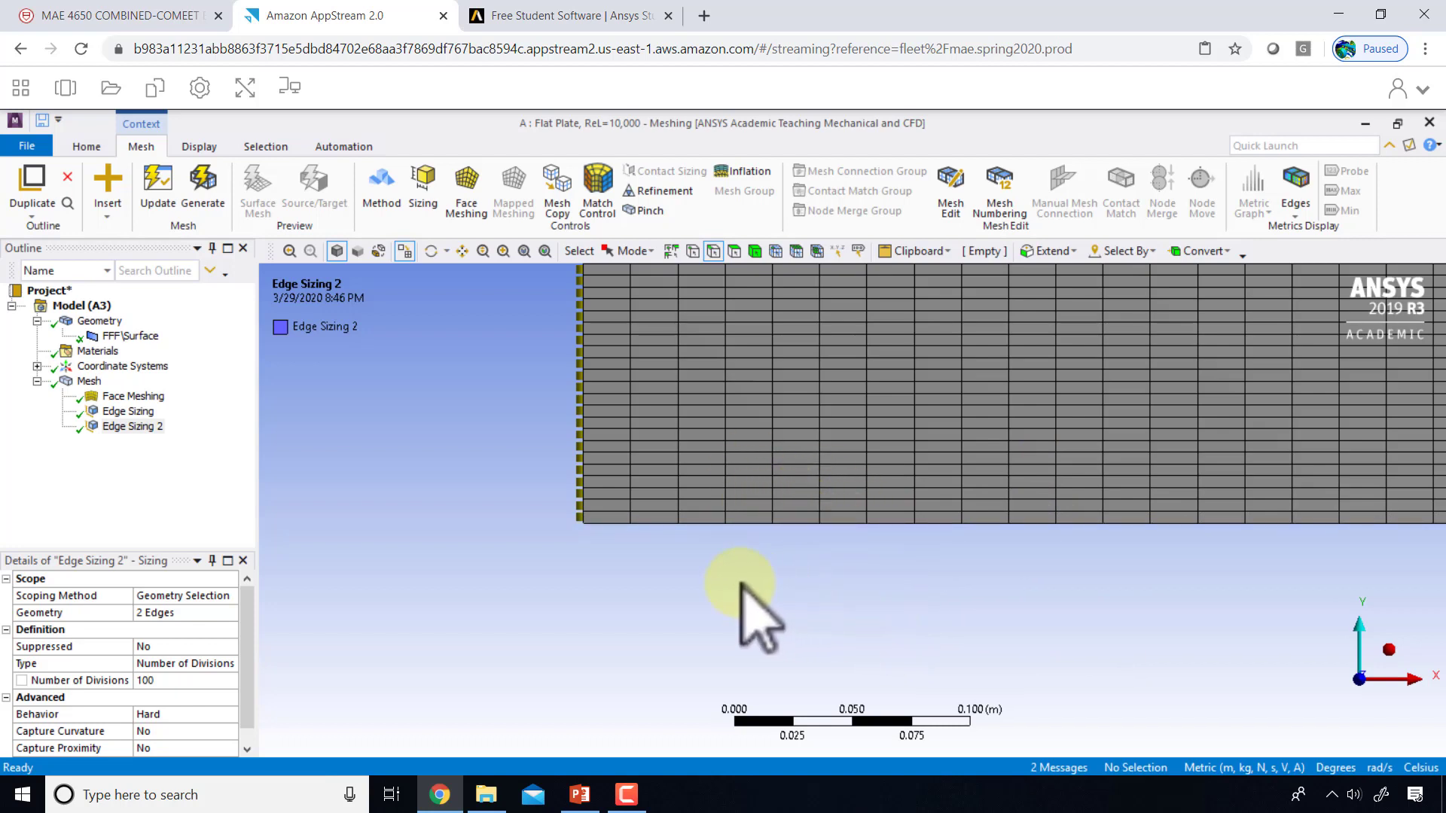
{"action": "left_click", "coordinate": [524, 252]}
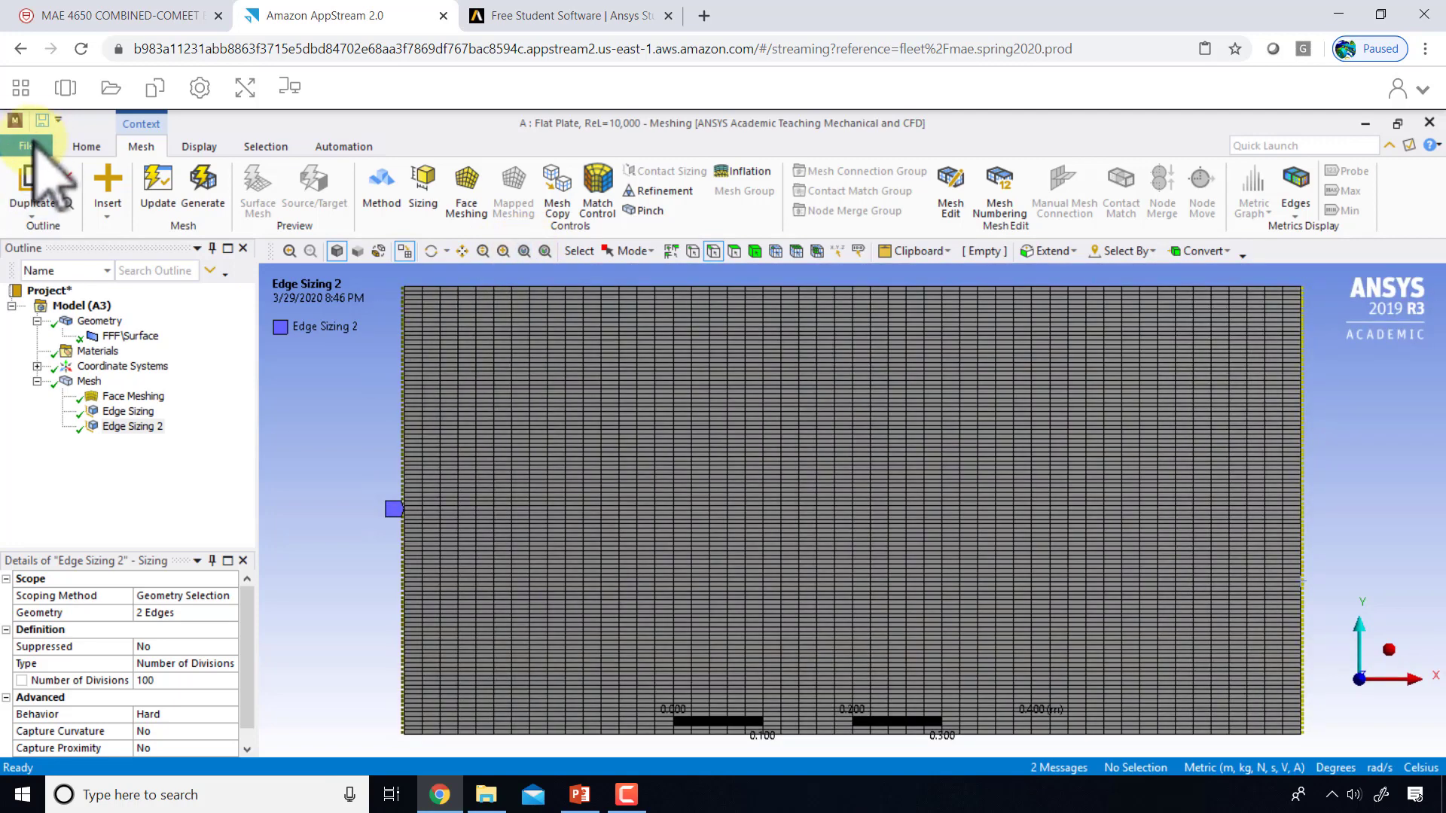
{"action": "left_click", "coordinate": [30, 143]}
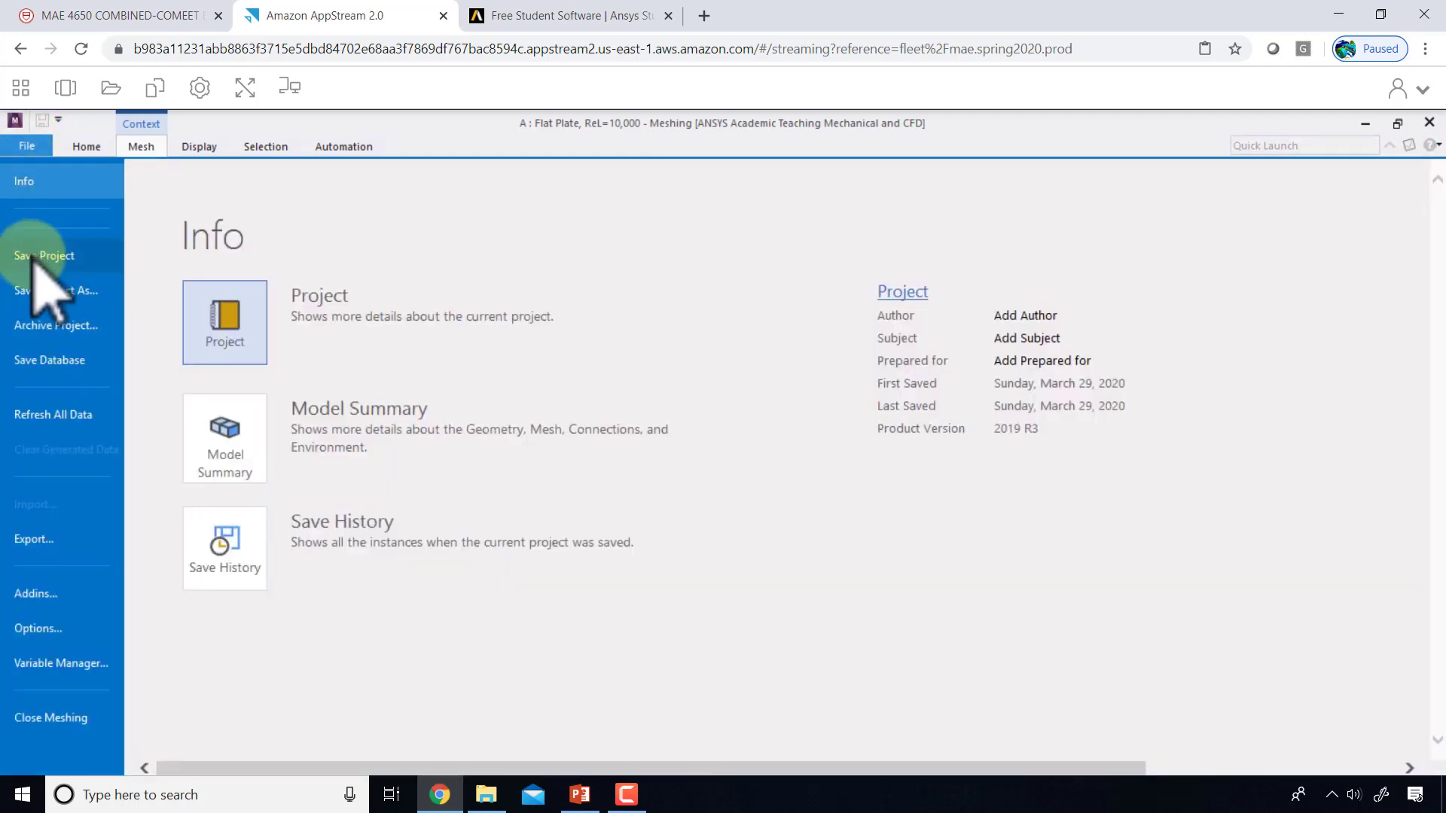